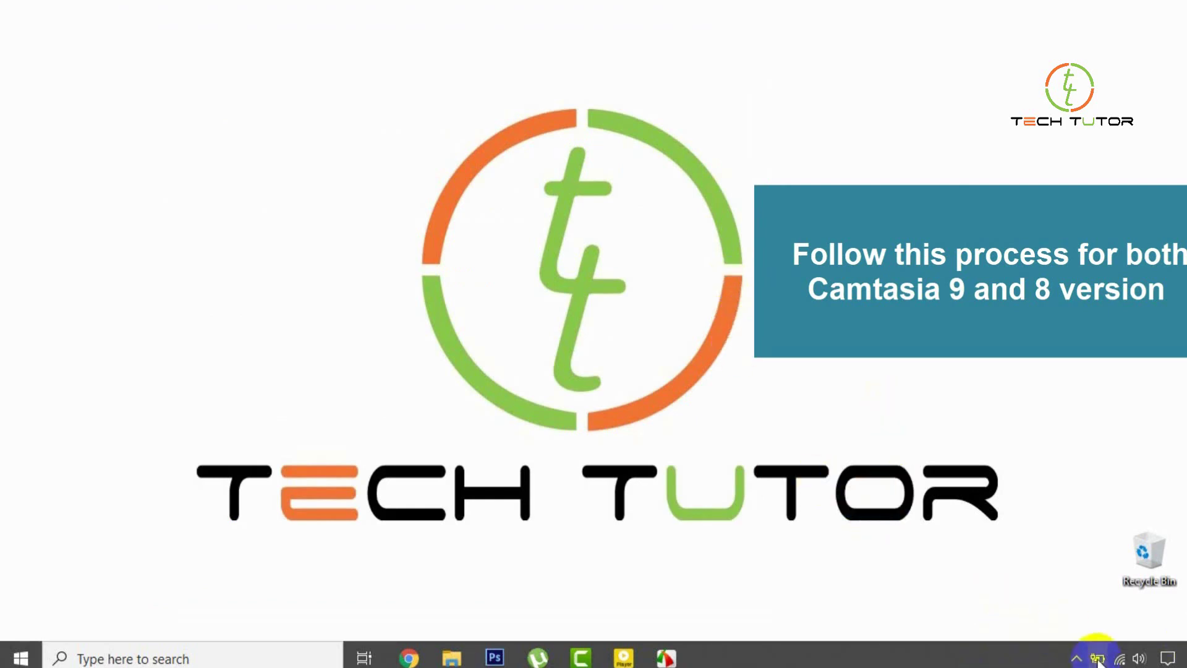
- View the available power plans in Power Options and close the window
mouse_move(1096, 660)
right_click(1096, 661)
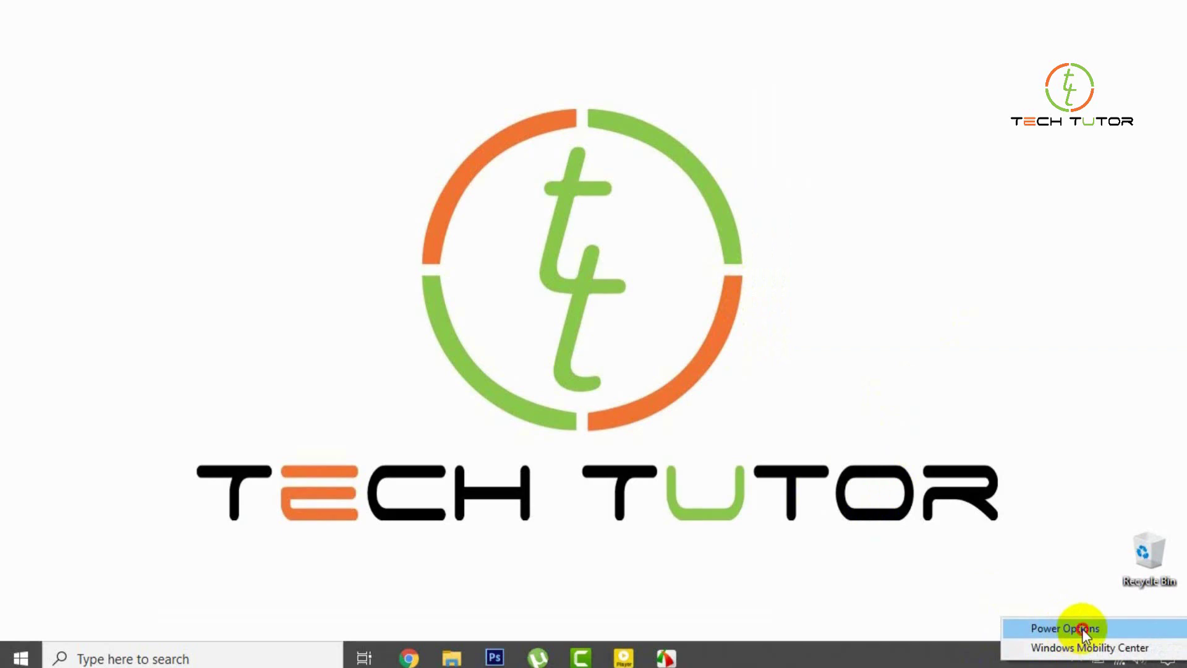
left_click(1082, 628)
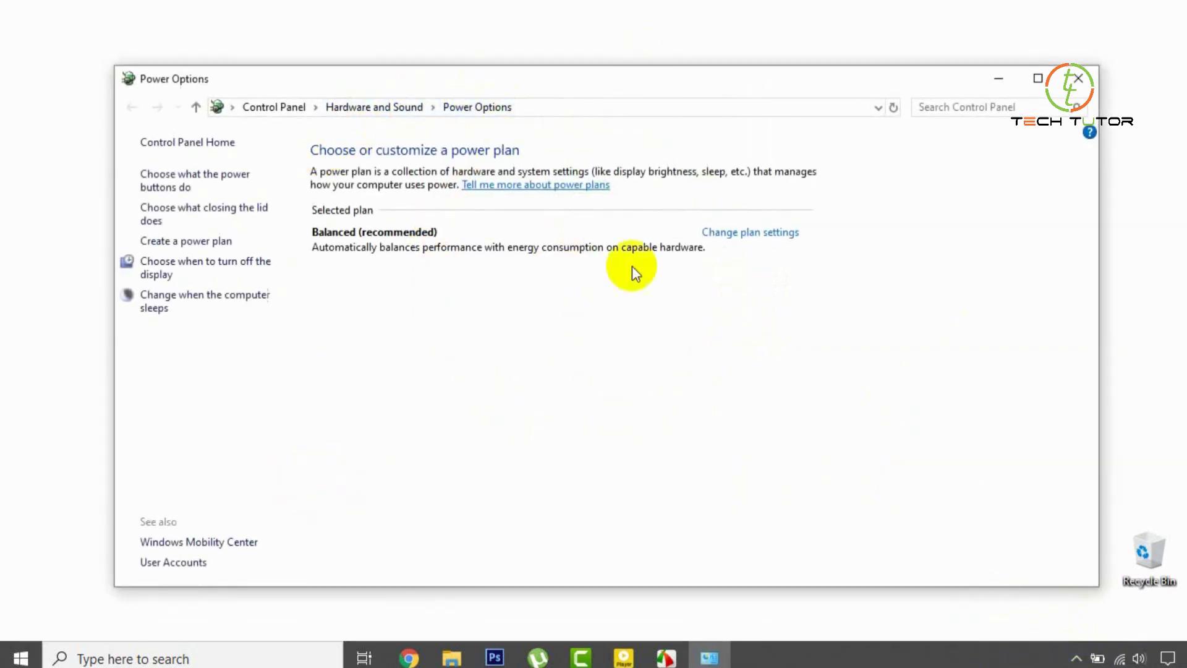
left_click(1073, 88)
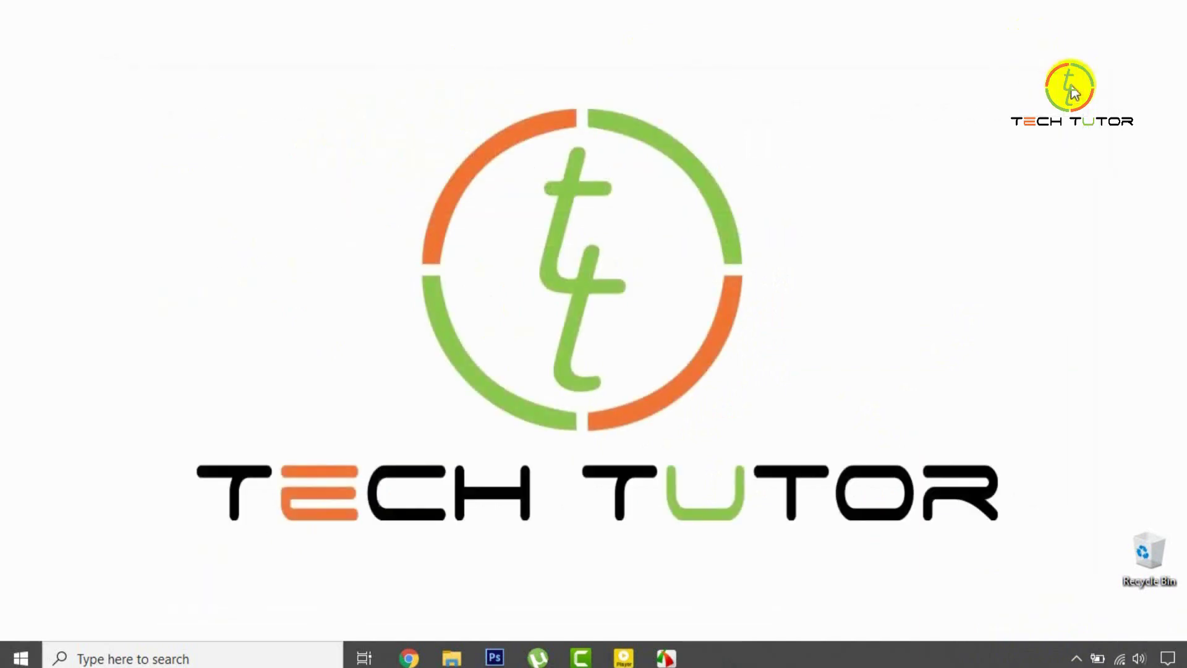
- View the Power & sleep settings and their additional power settings, and close both windows
right_click(21, 659)
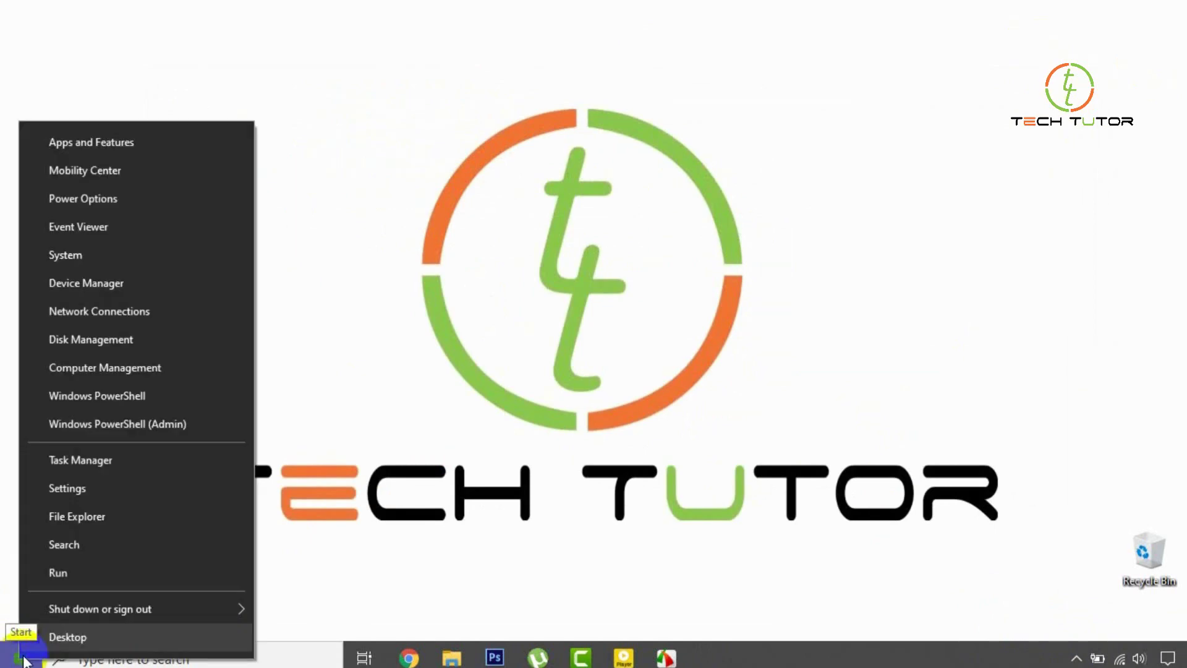
left_click(98, 201)
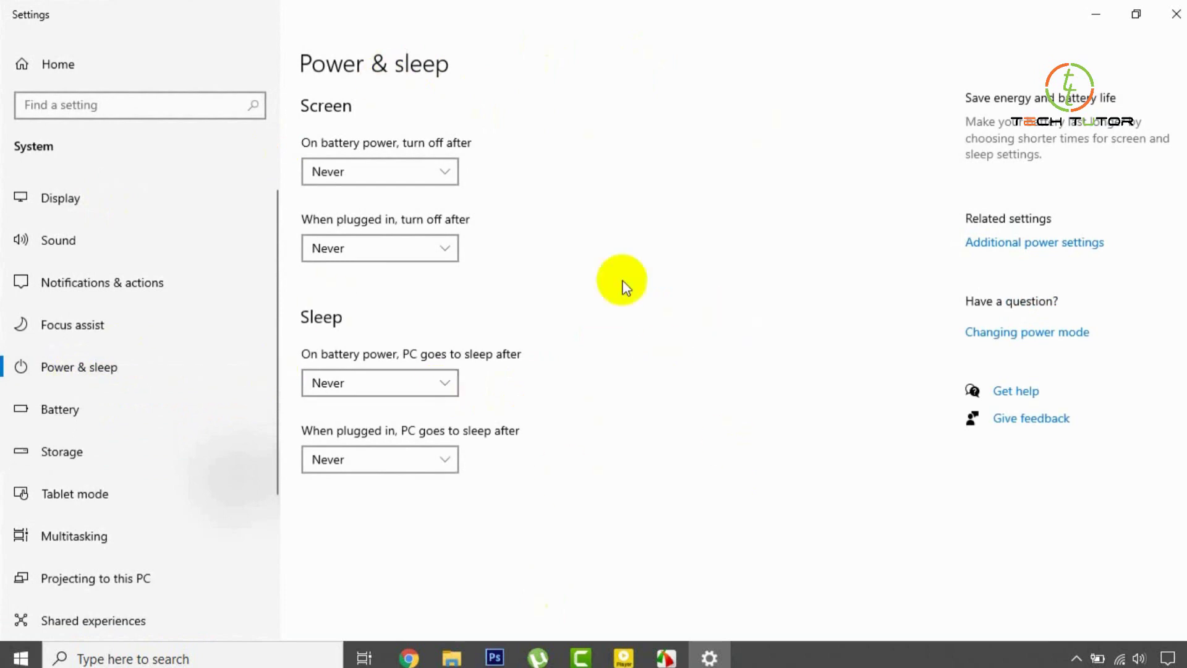
left_click(1009, 246)
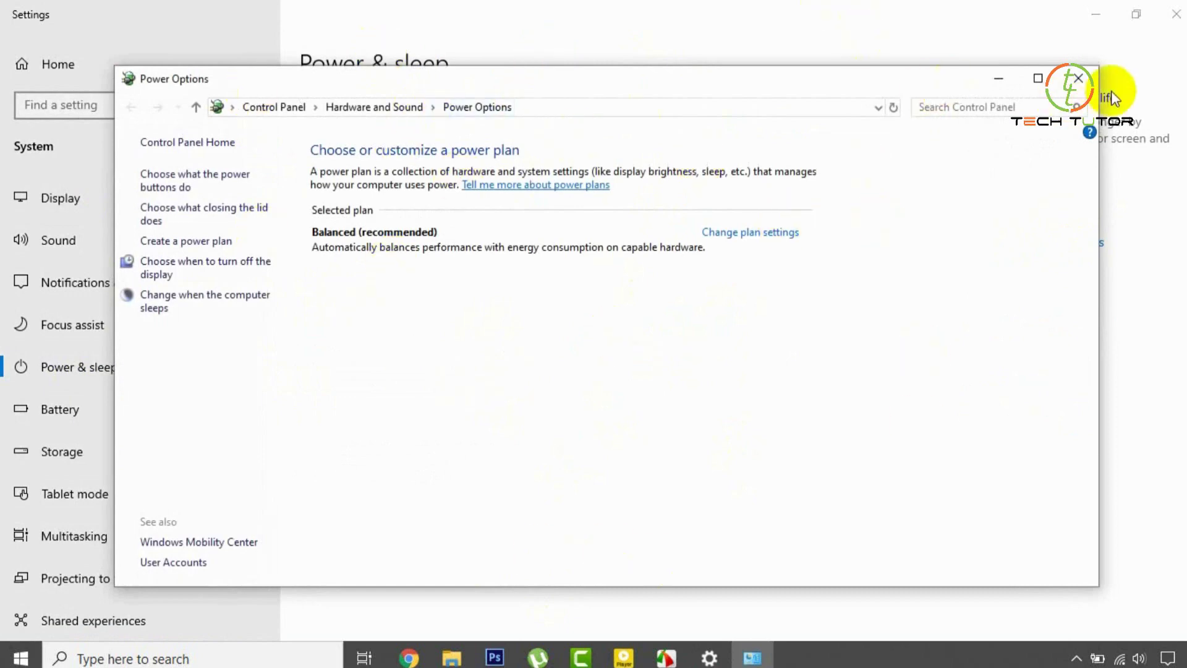
left_click(1079, 78)
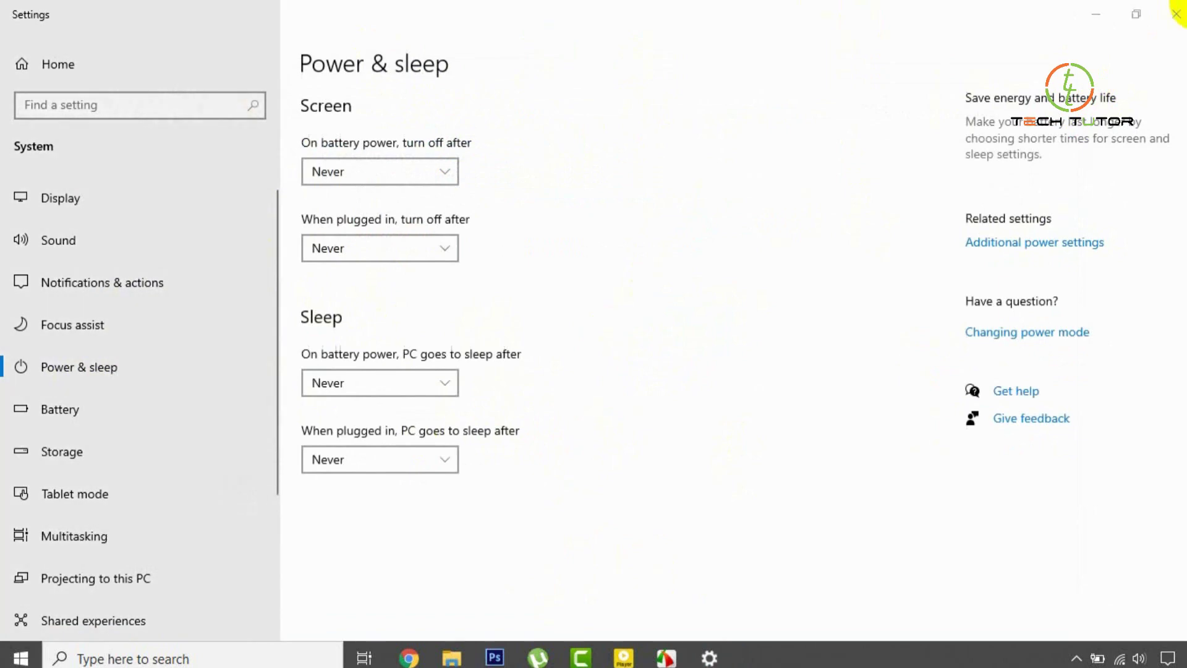
left_click(1176, 13)
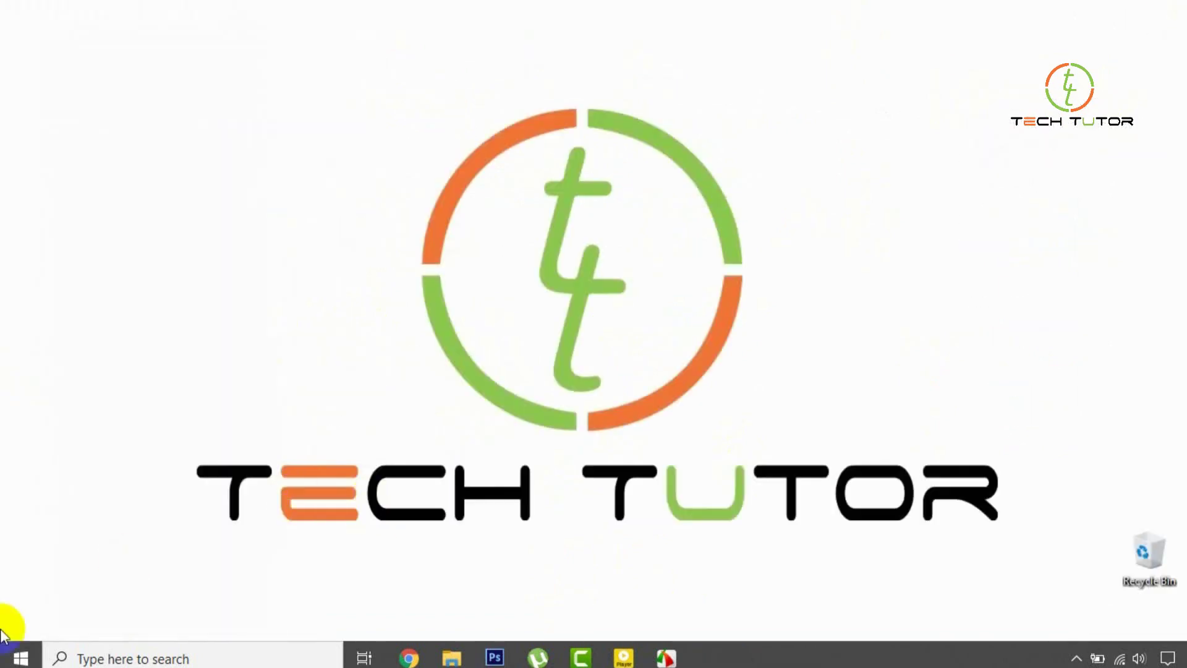
- Open the additional power settings from the system's Power & sleep settings and maximize the Power Options window
left_click(20, 659)
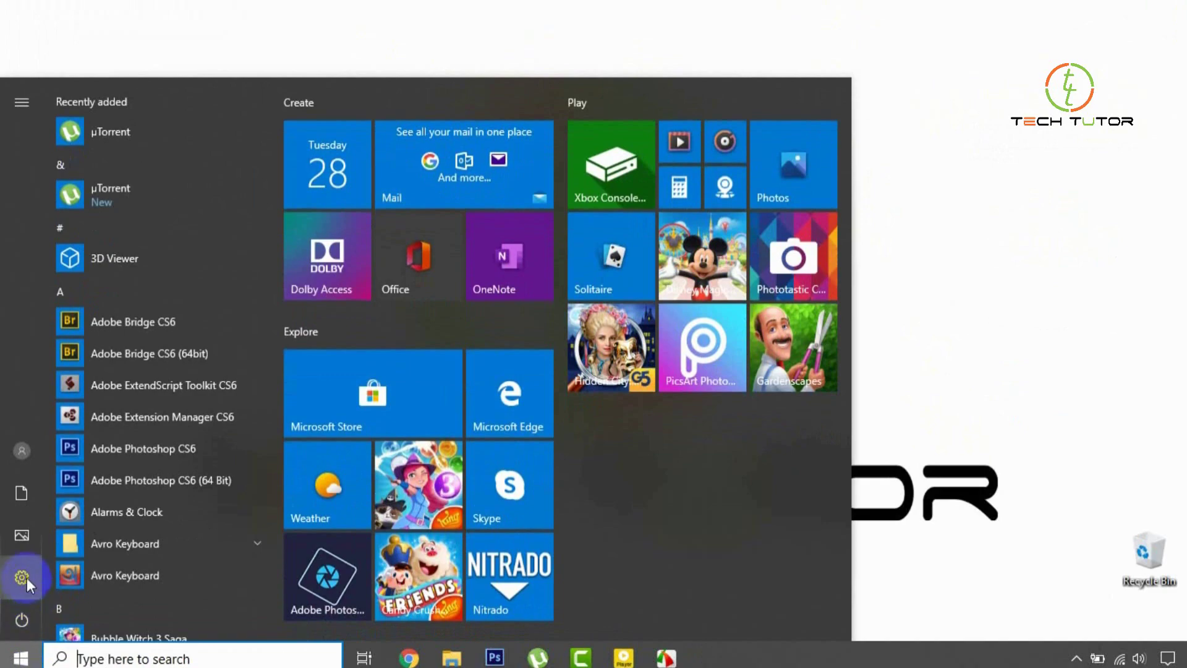
left_click(25, 577)
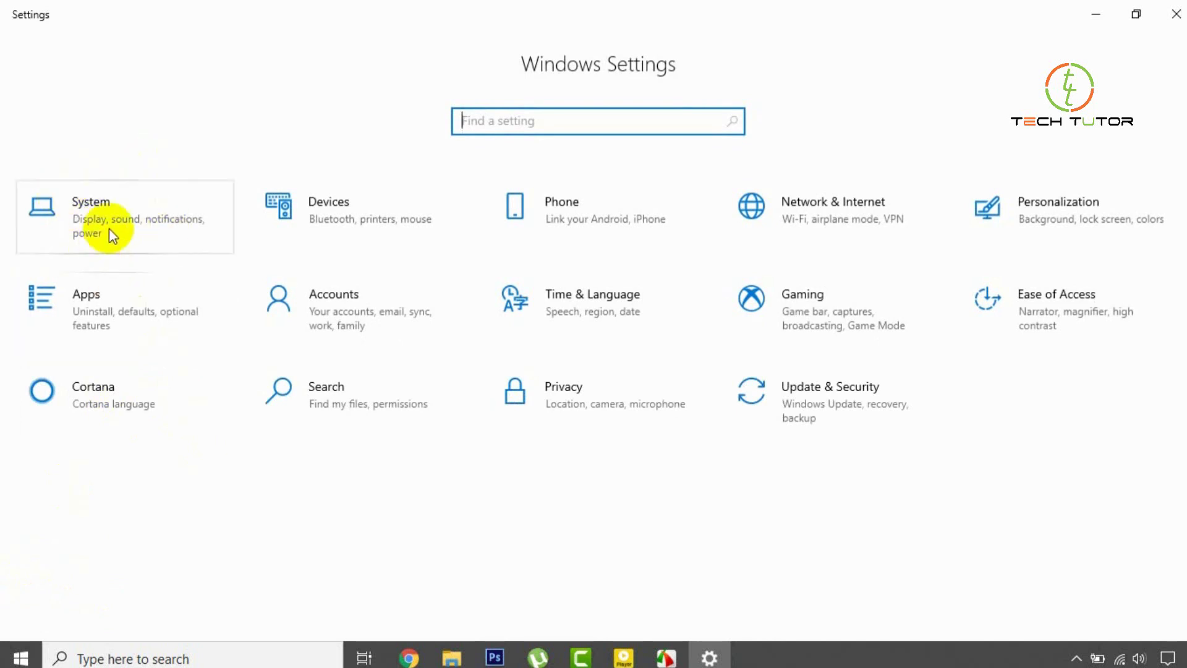
left_click(109, 229)
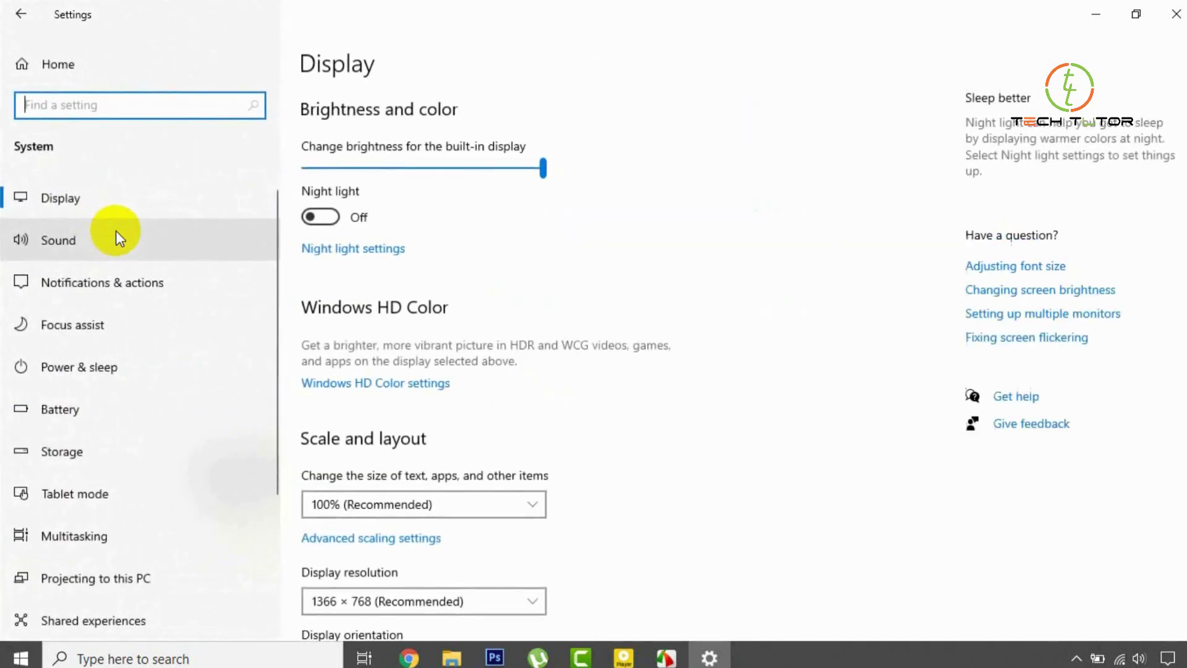
left_click(78, 369)
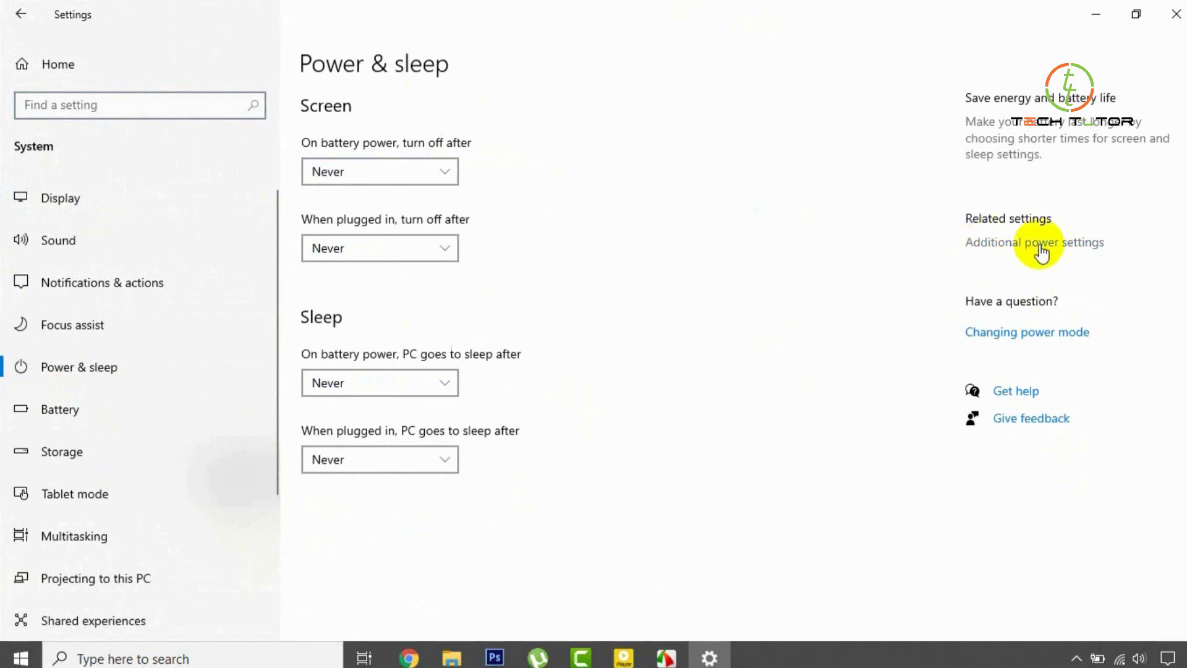
left_click(1049, 253)
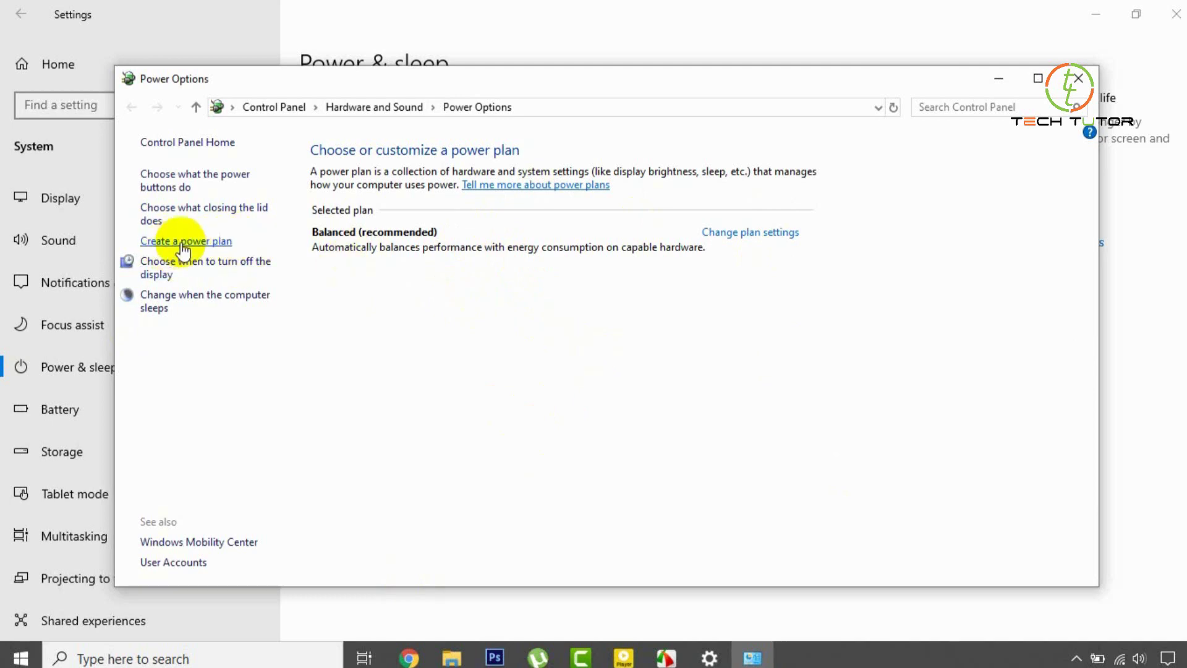
left_click(1038, 79)
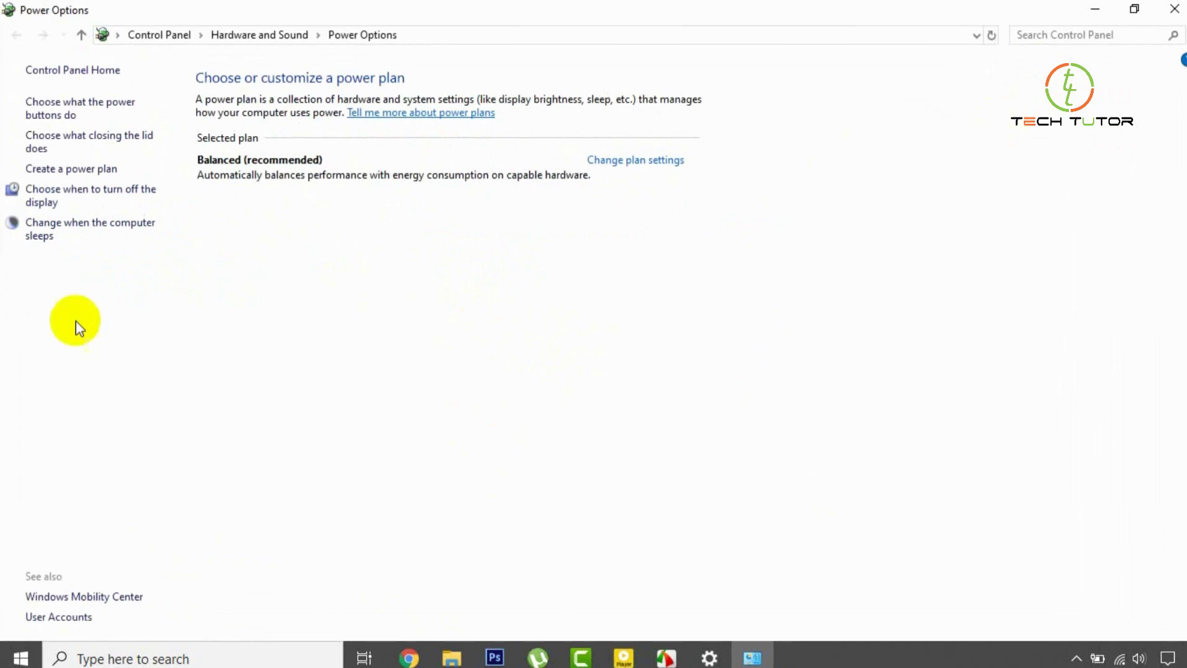
- Start a new power plan based on High performance and name it High Performance
left_click(96, 170)
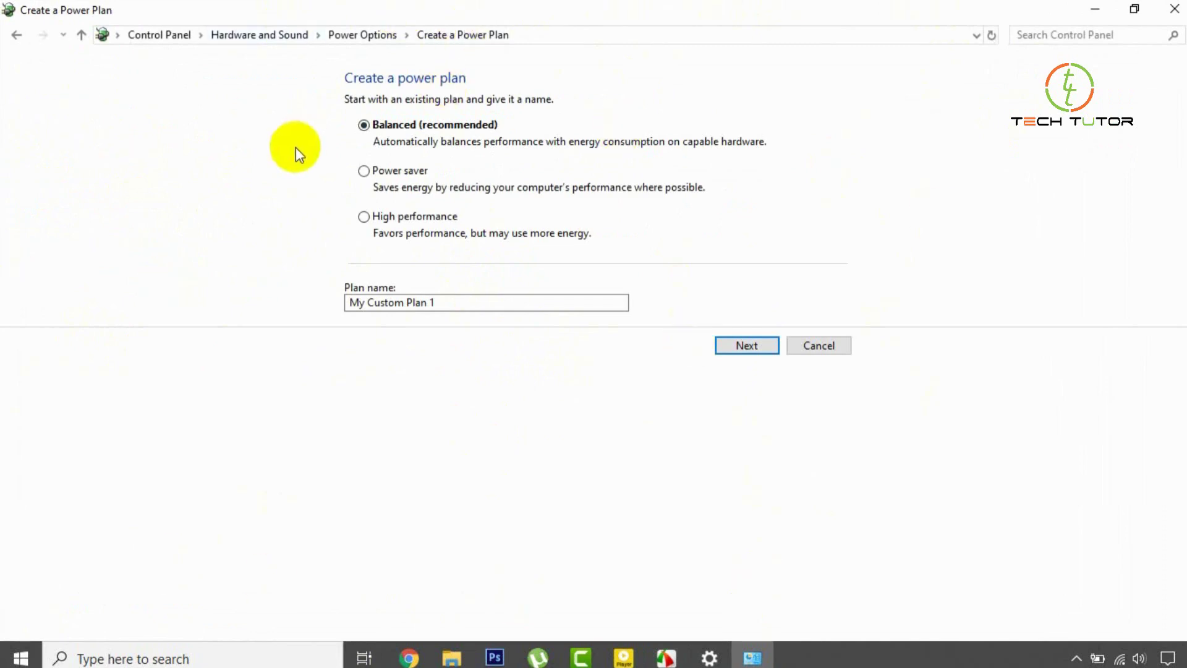
left_click(367, 219)
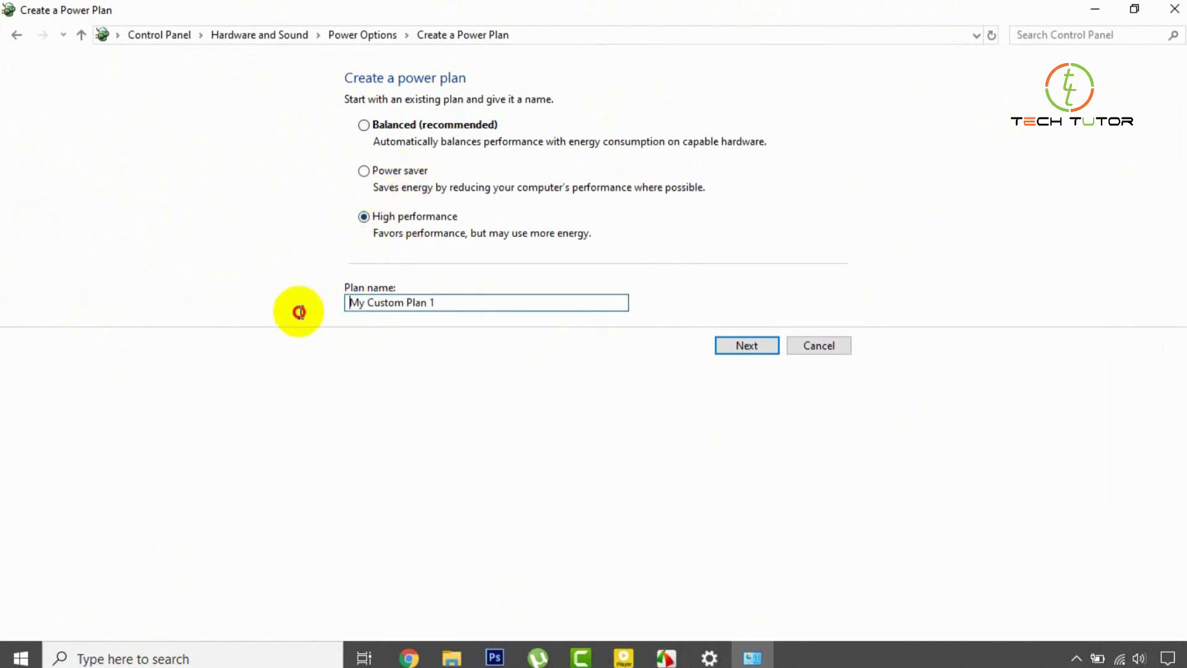
left_click_drag(347, 302, 439, 301)
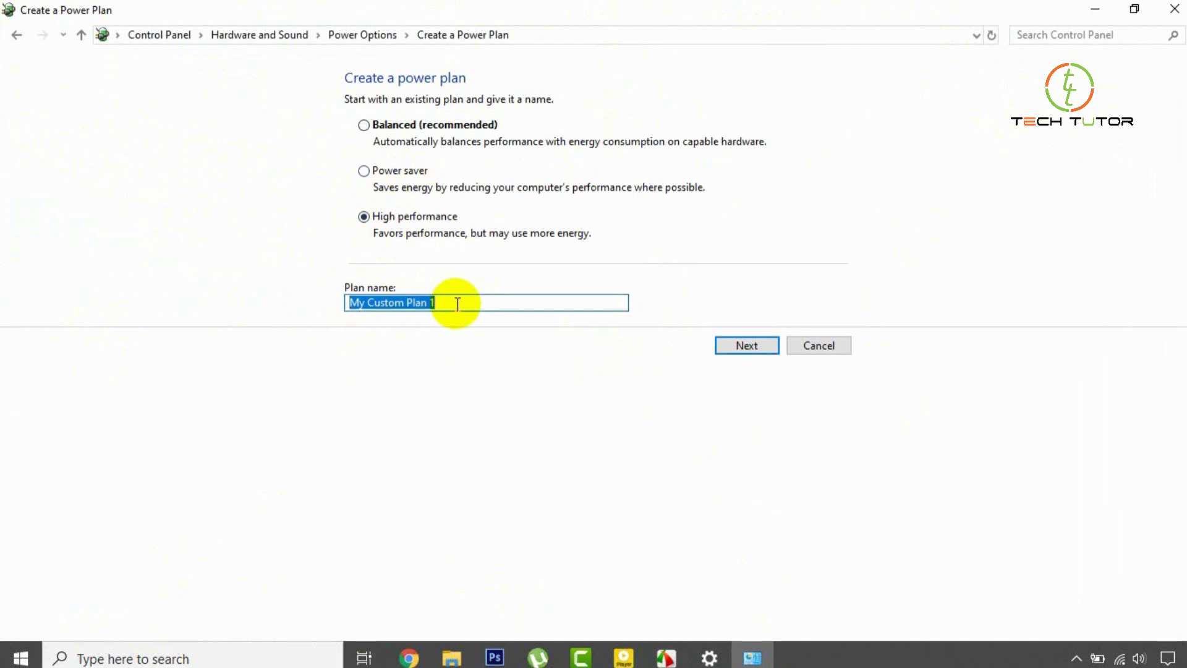
type("High")
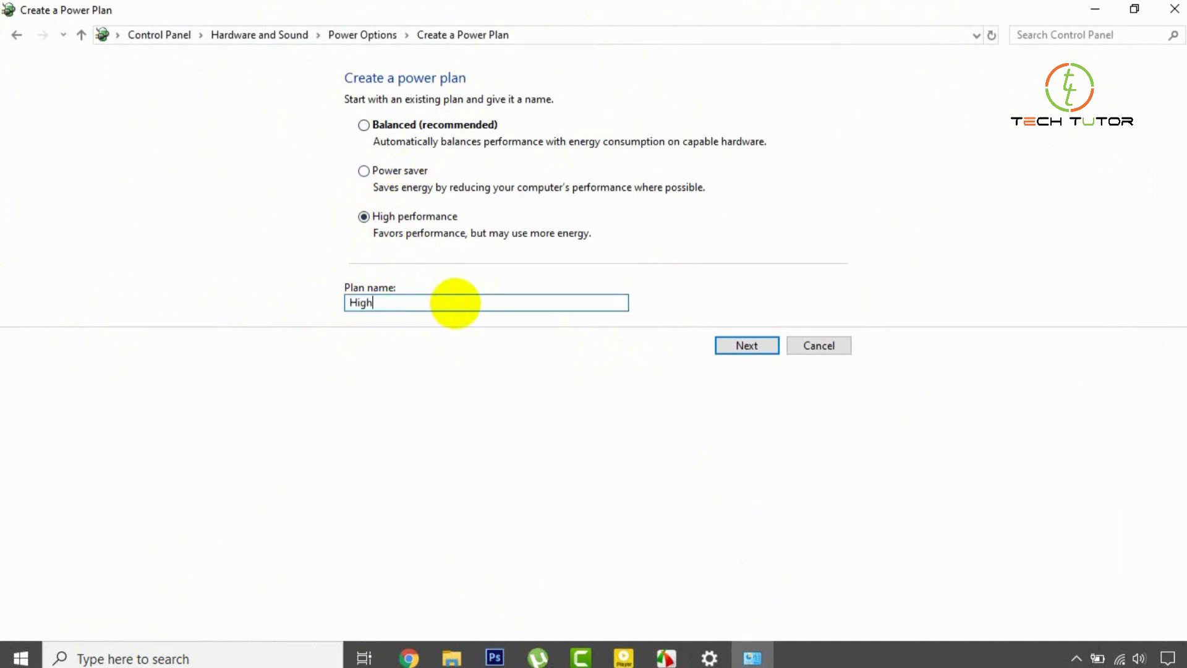
type(" Performance")
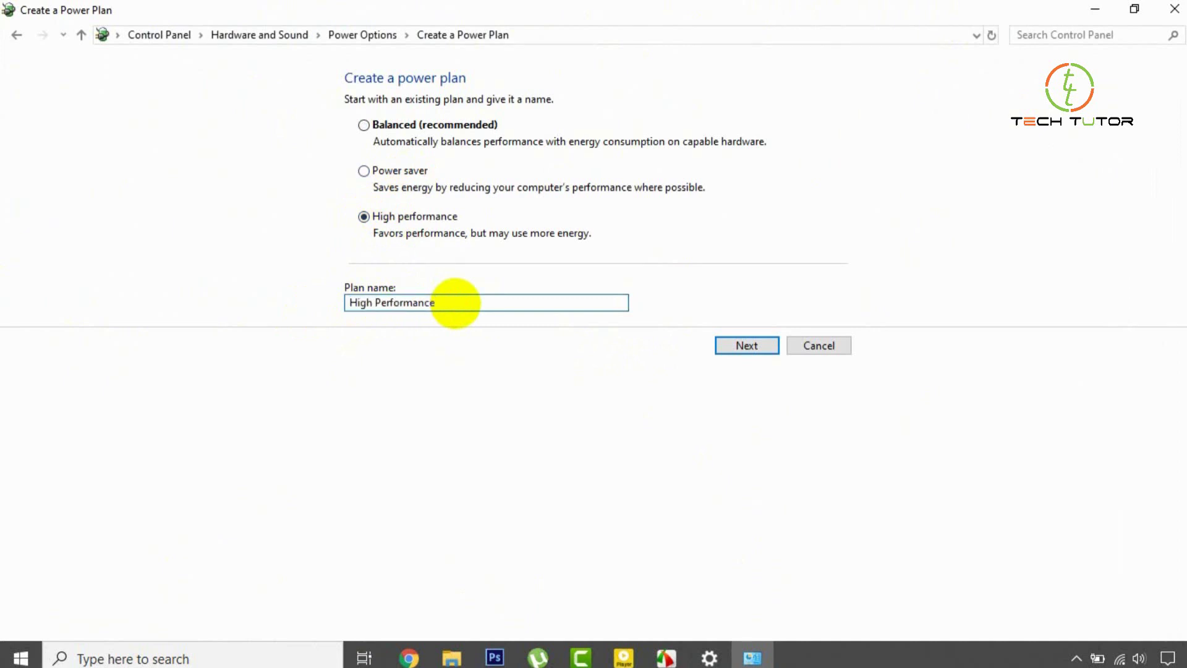
left_click(752, 343)
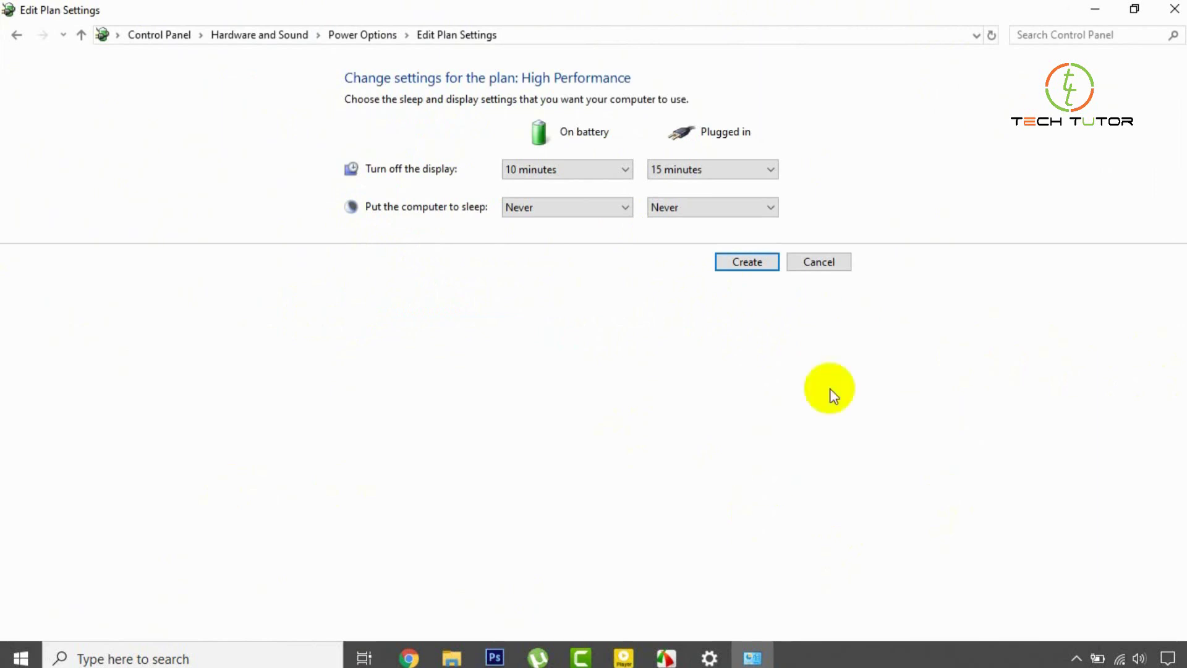
- Set the display to never turn off on battery or plugged in, and create the plan
left_click(580, 168)
left_click(552, 387)
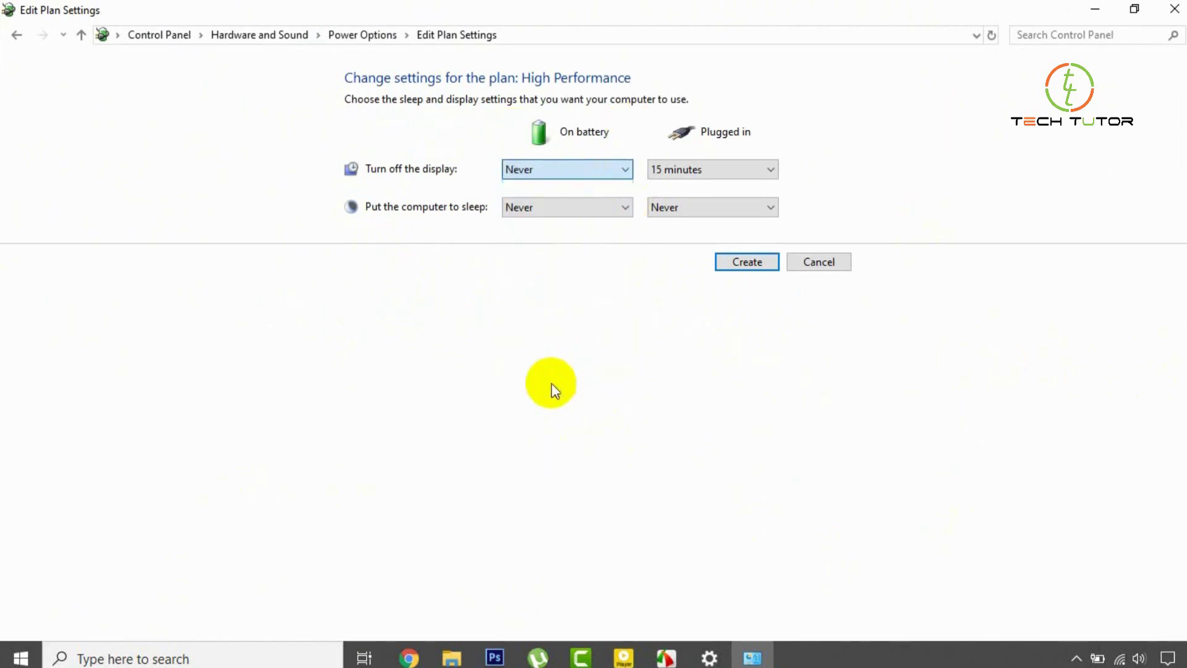
left_click(724, 167)
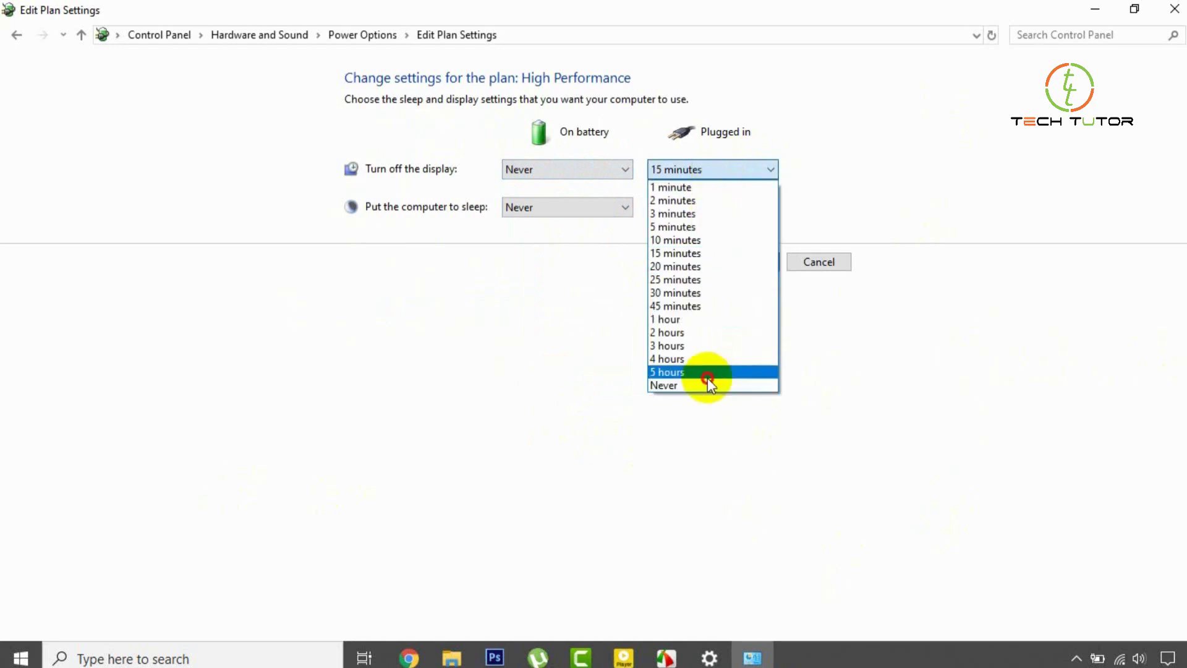
left_click(702, 386)
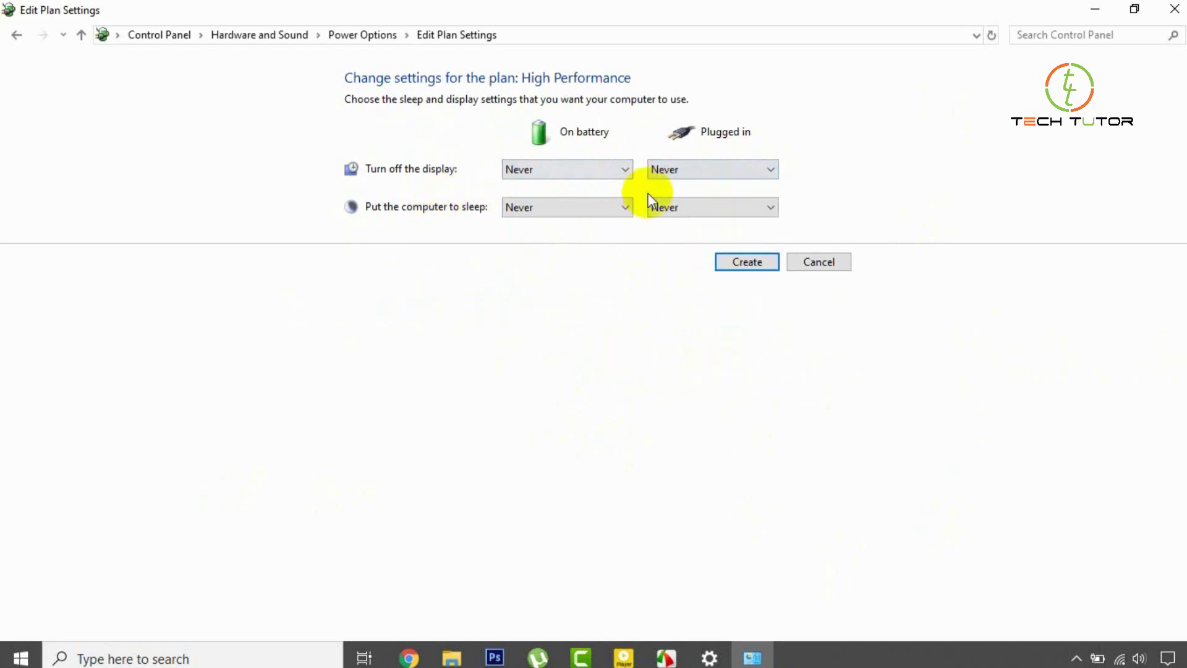
left_click(744, 264)
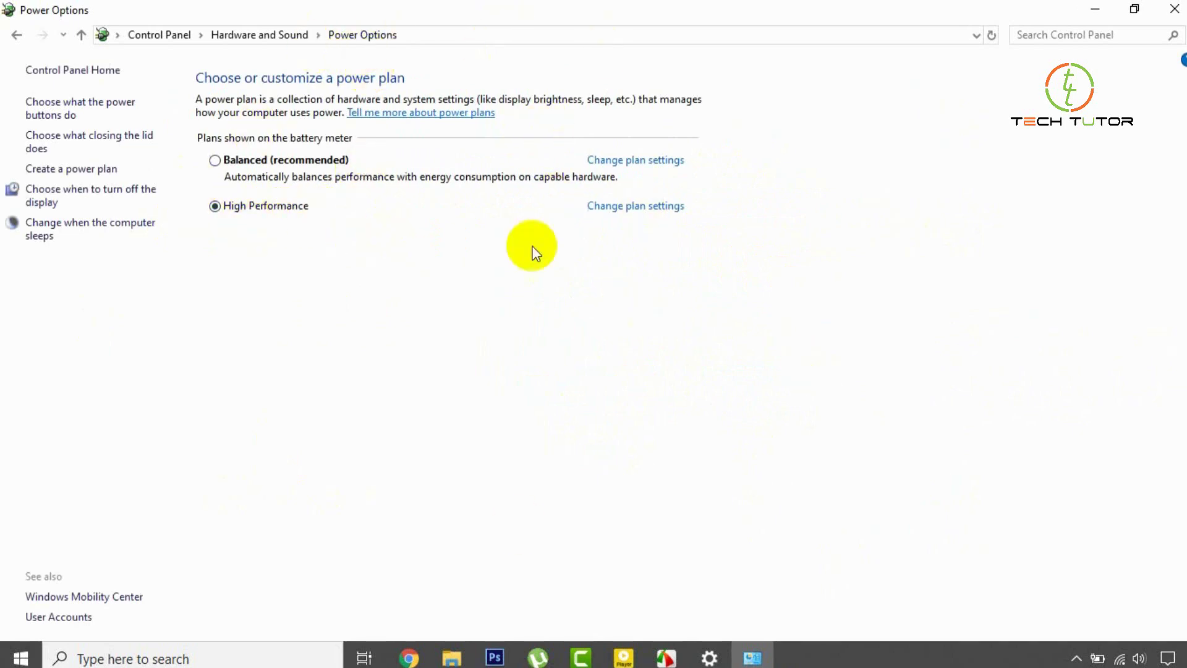
- In the High Performance plan's advanced settings, set the hard disk turn-off time to 0 minutes on battery and plugged in
left_click(662, 208)
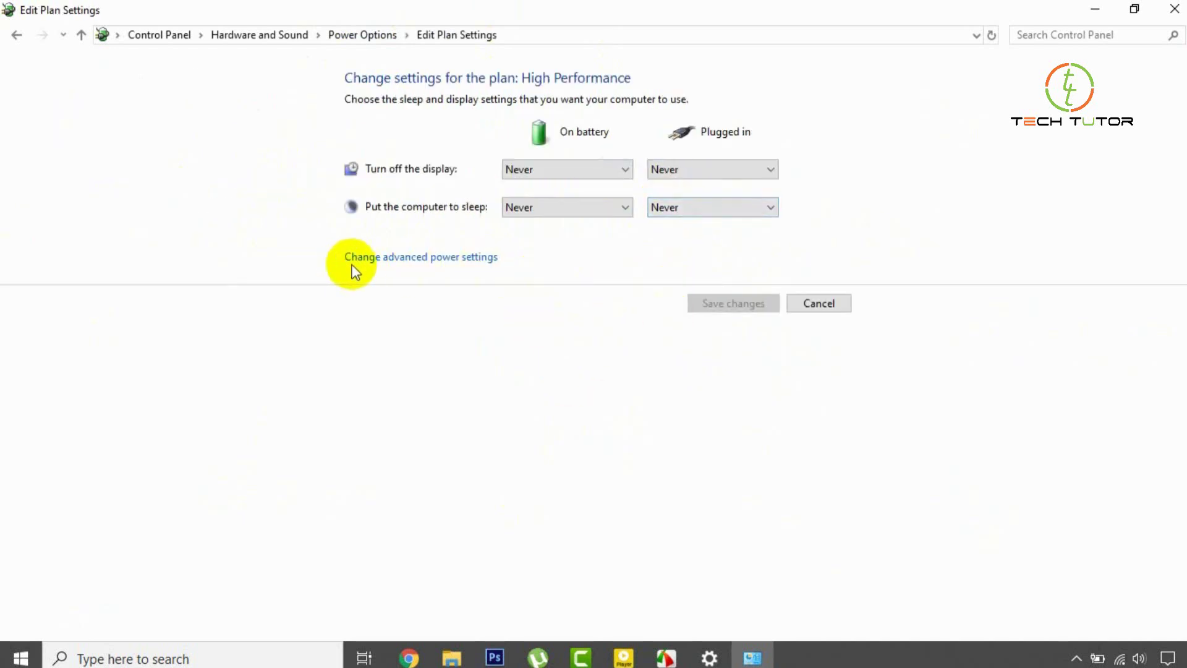
left_click(405, 265)
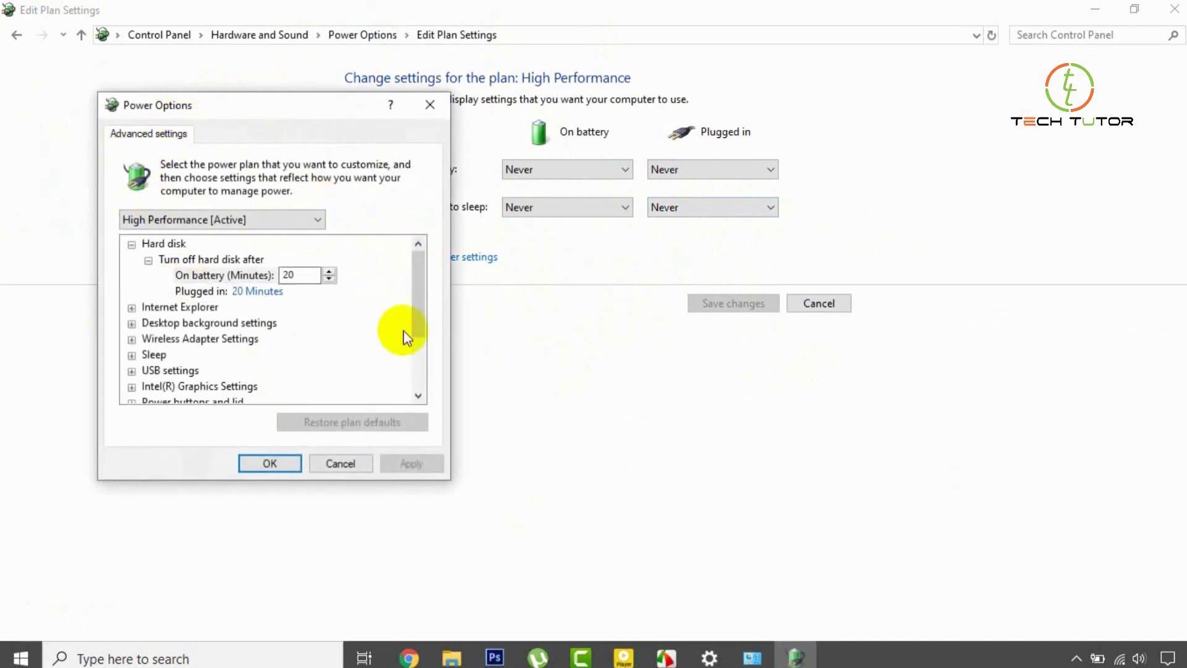
left_click_drag(316, 105, 474, 88)
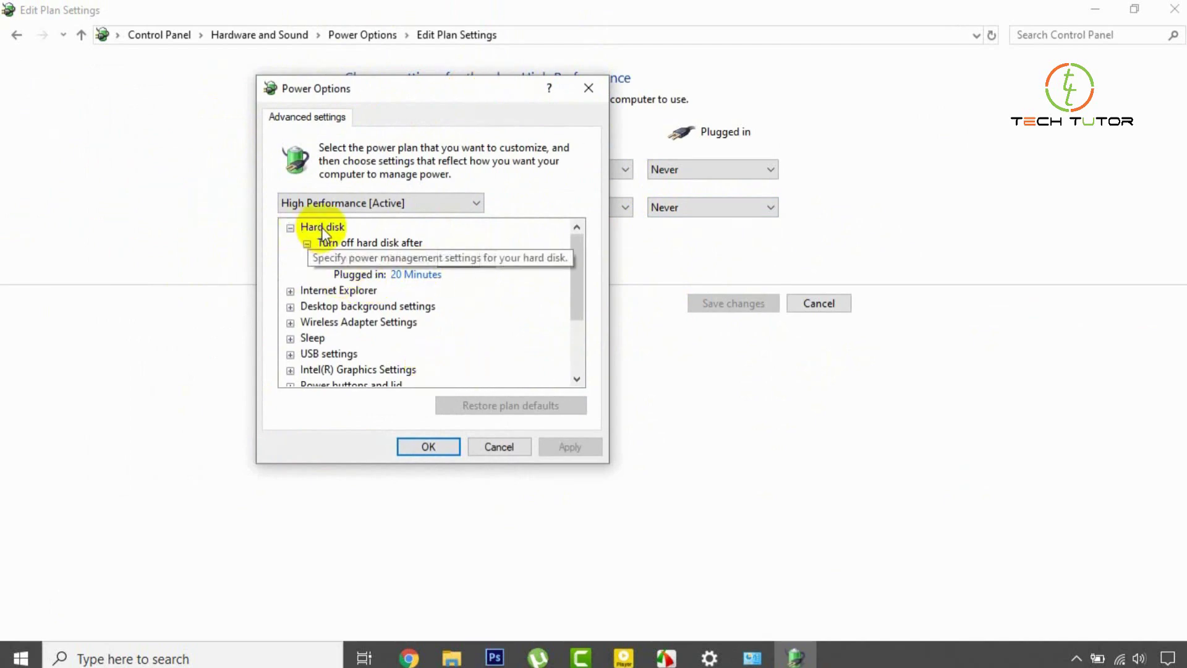
left_click(388, 258)
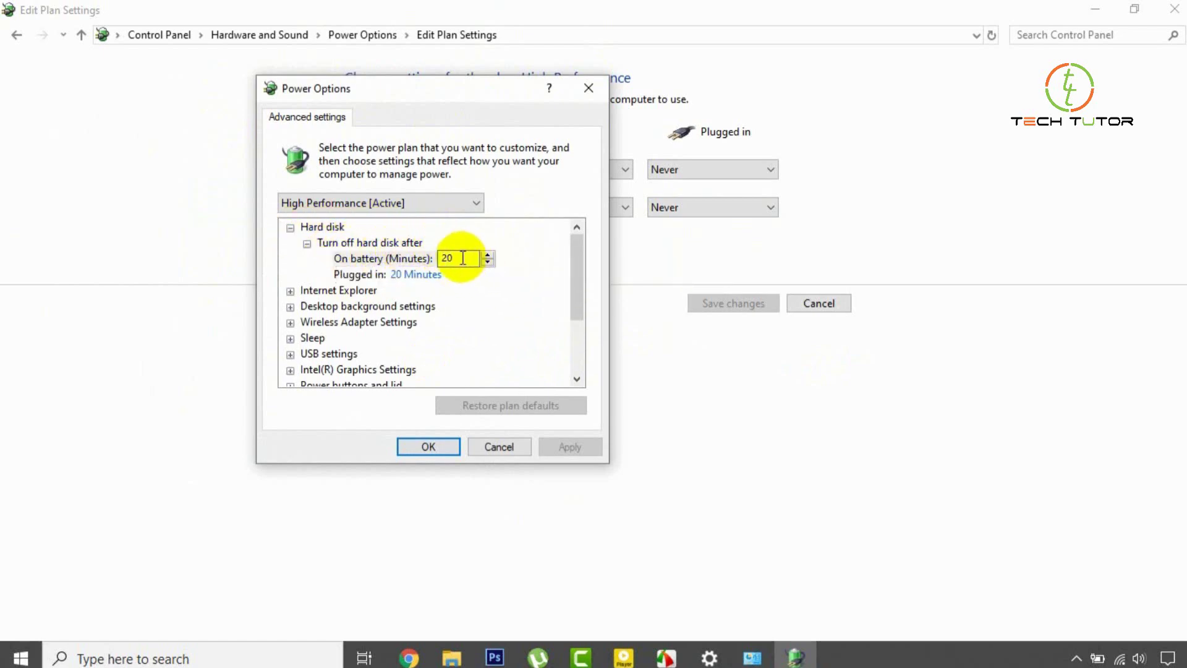
left_click(438, 258)
left_click(421, 259)
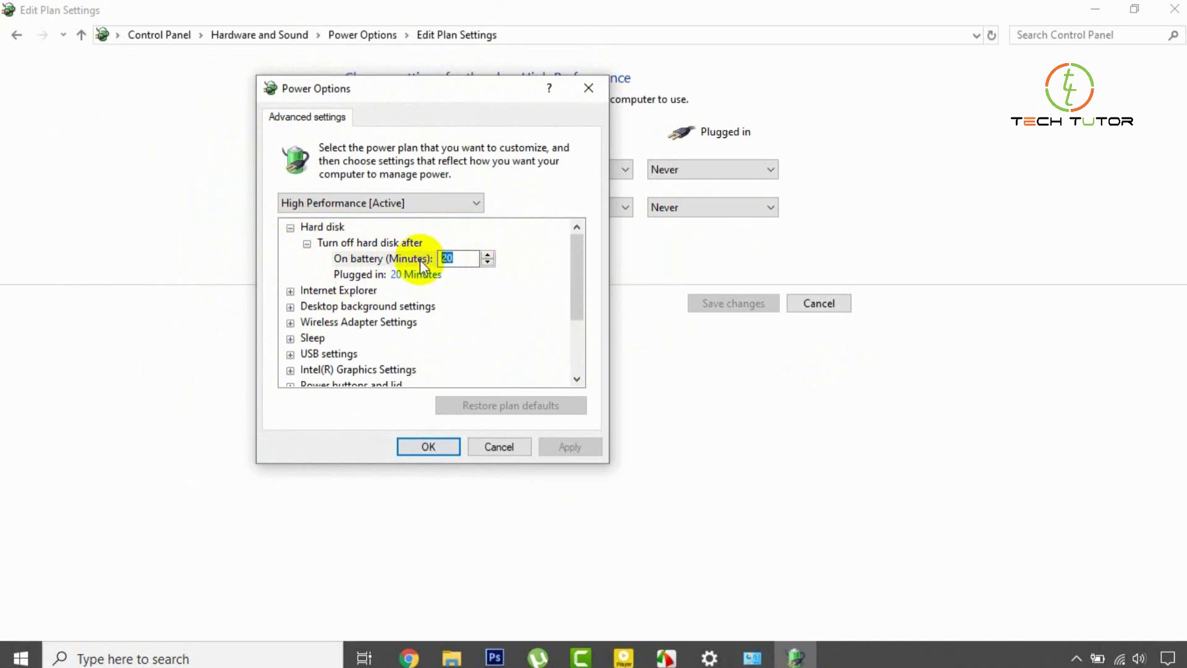
type("0")
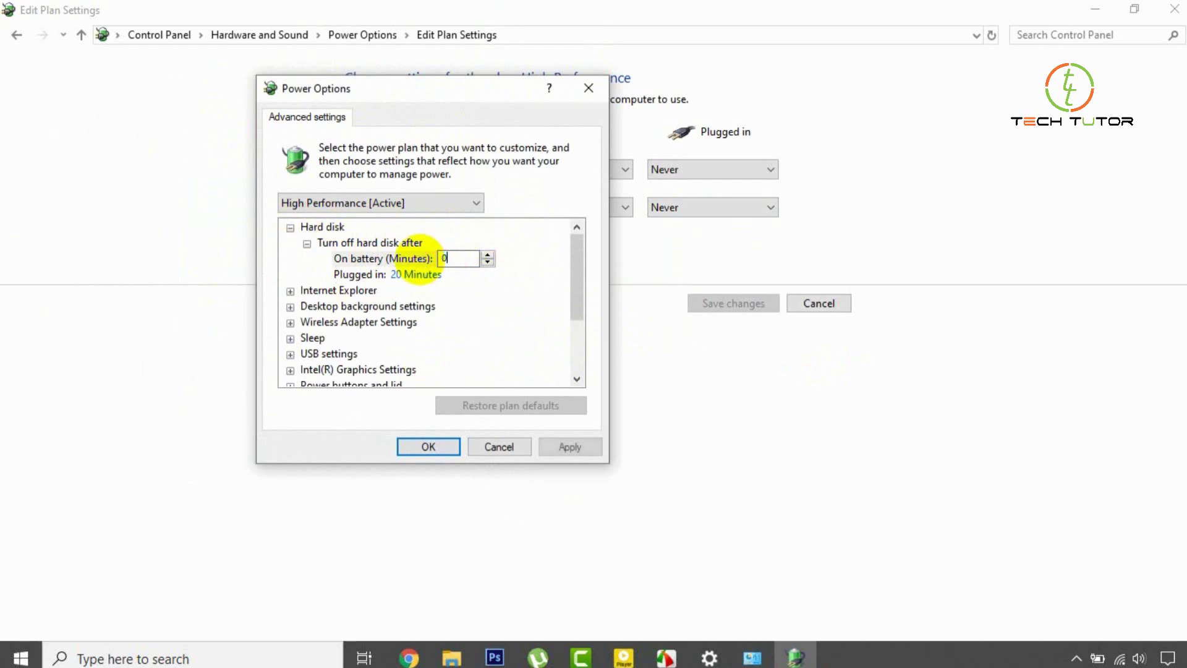
left_click(424, 276)
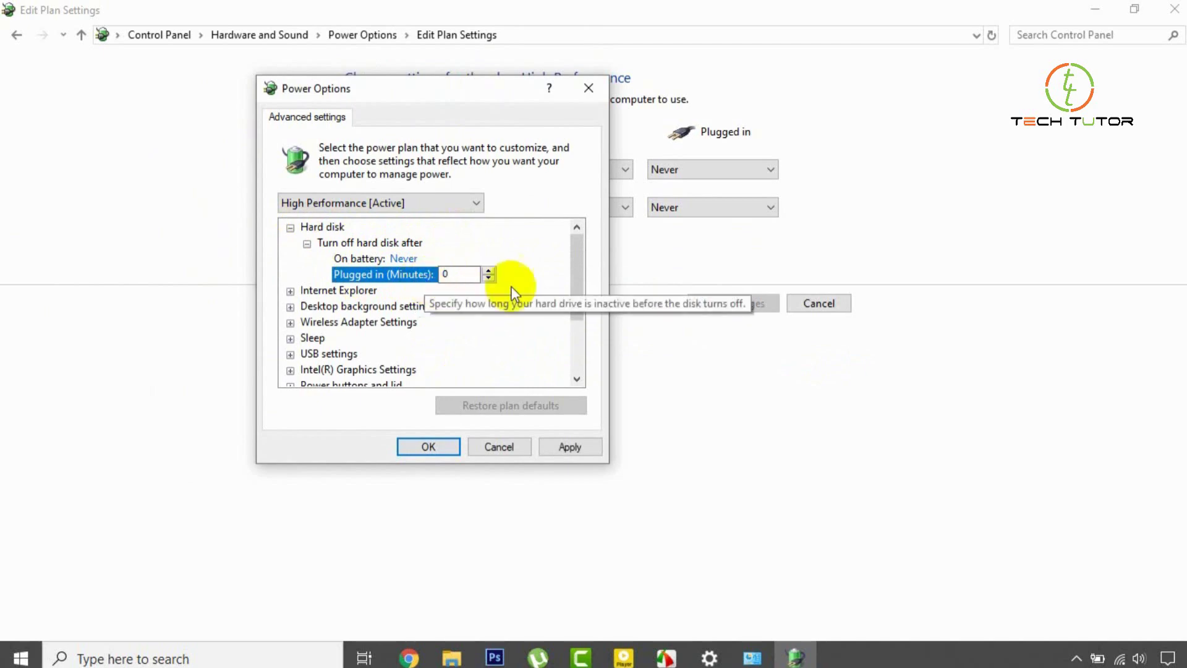
left_click(395, 244)
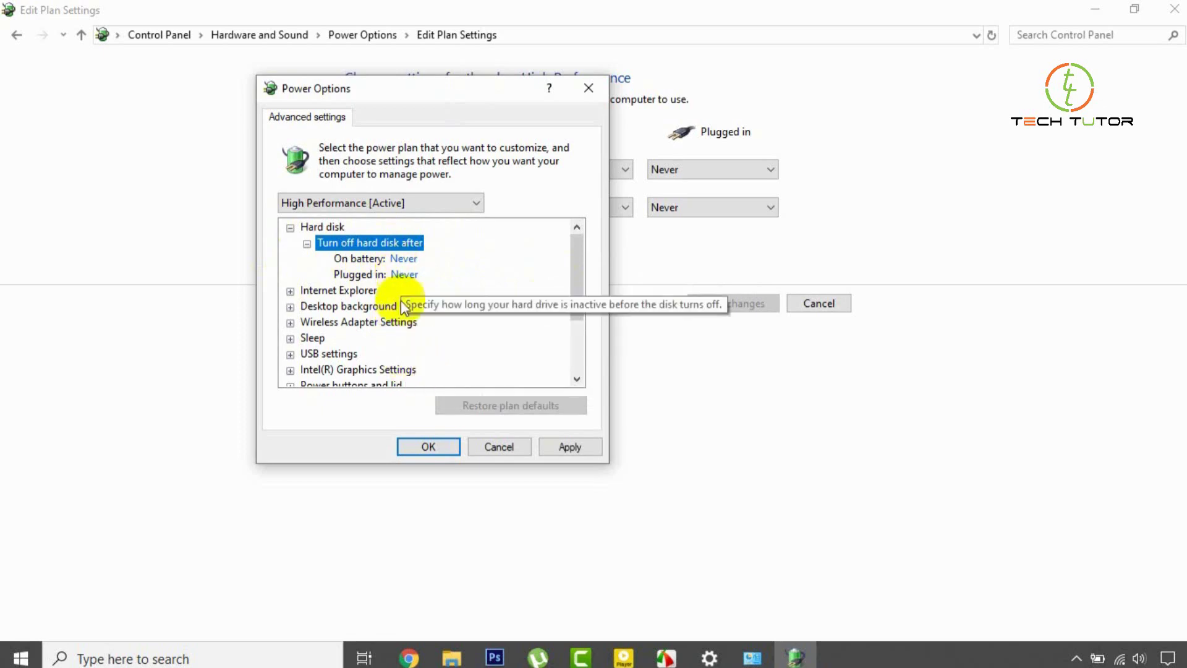
- Under processor power management, set the minimum processor state on battery to 100%
scroll(408, 309, "down", 2)
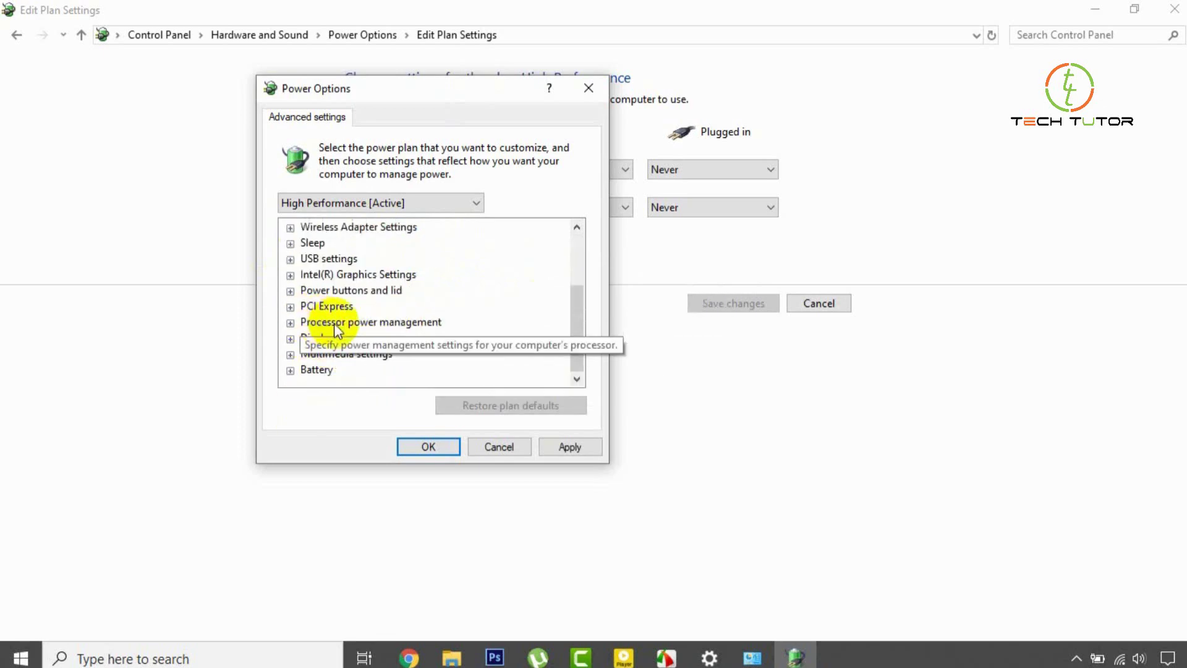
left_click(290, 323)
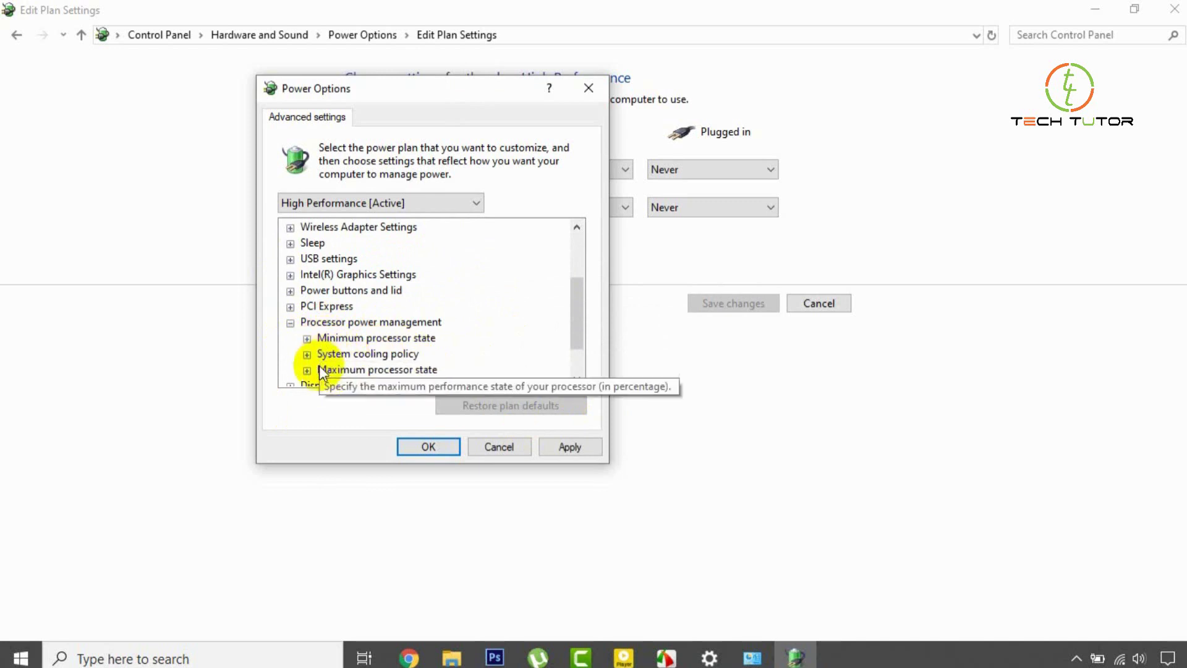
scroll(319, 365, "down", 1)
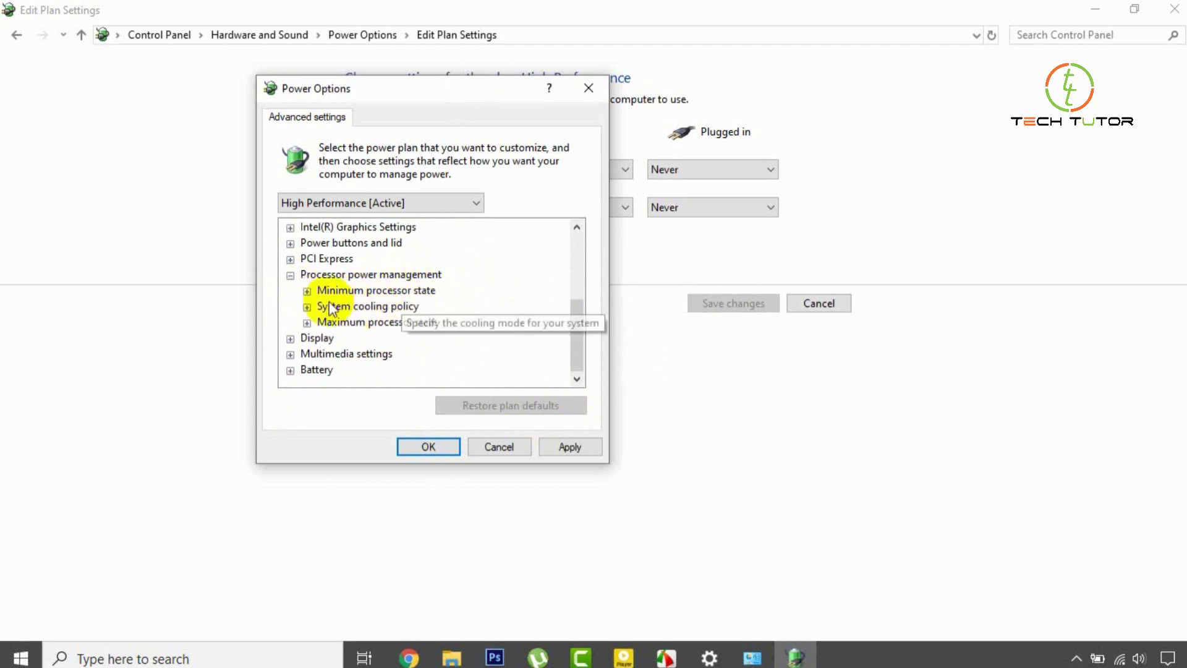
left_click(308, 291)
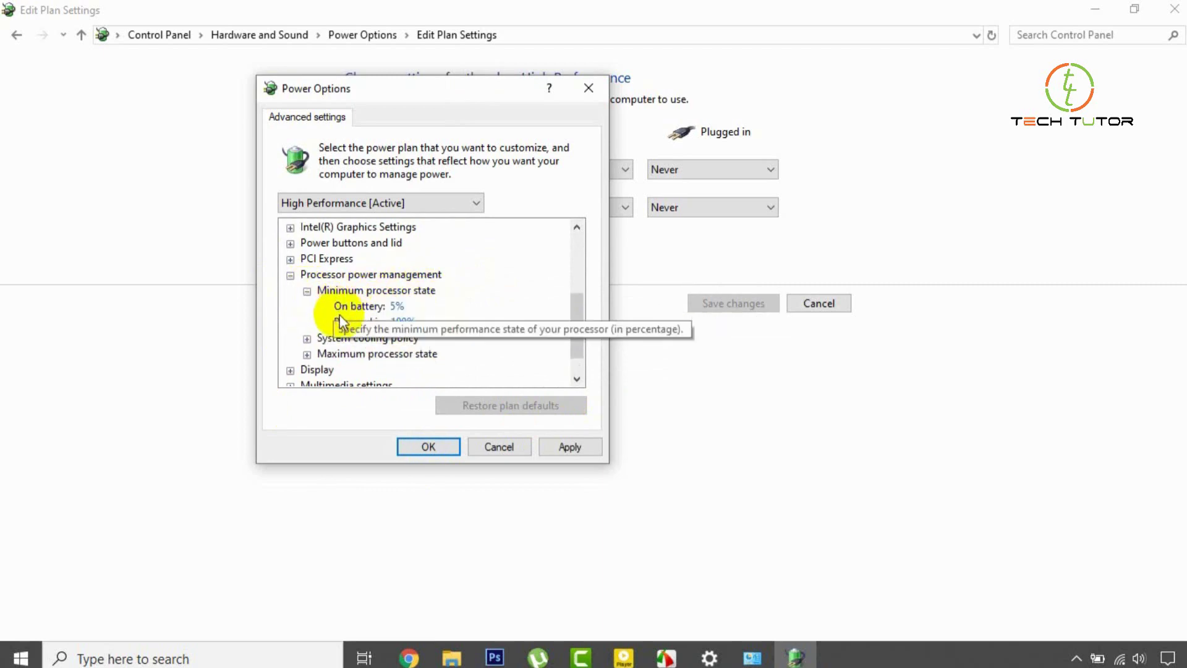
left_click(396, 309)
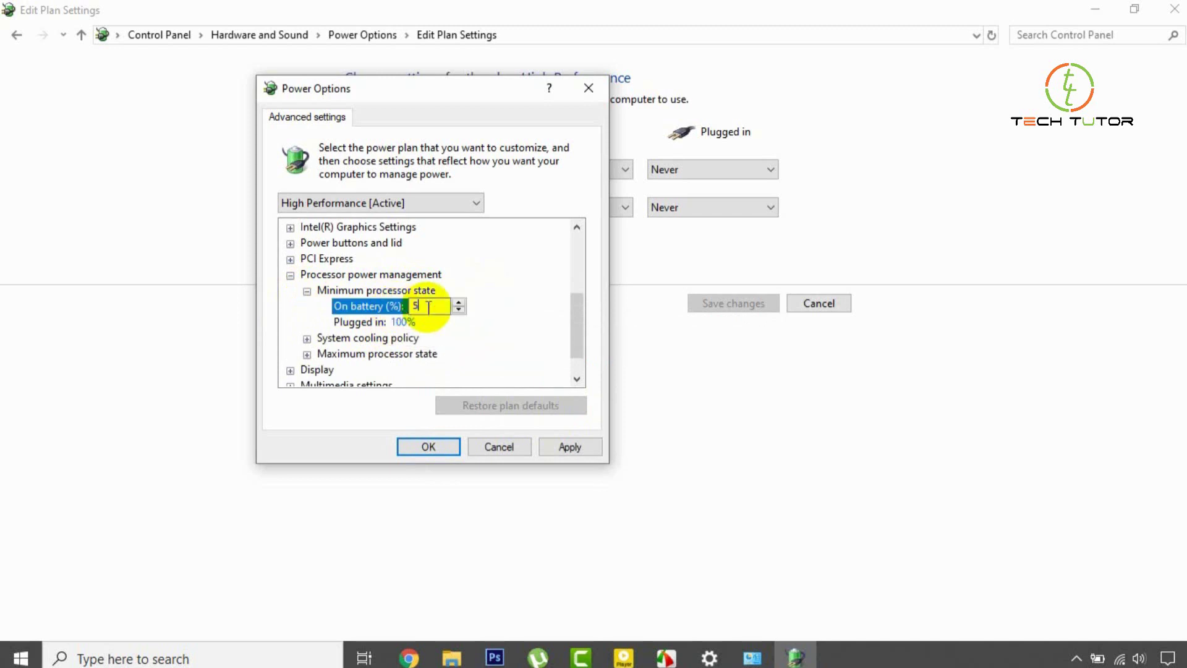
left_click(413, 306)
type("100")
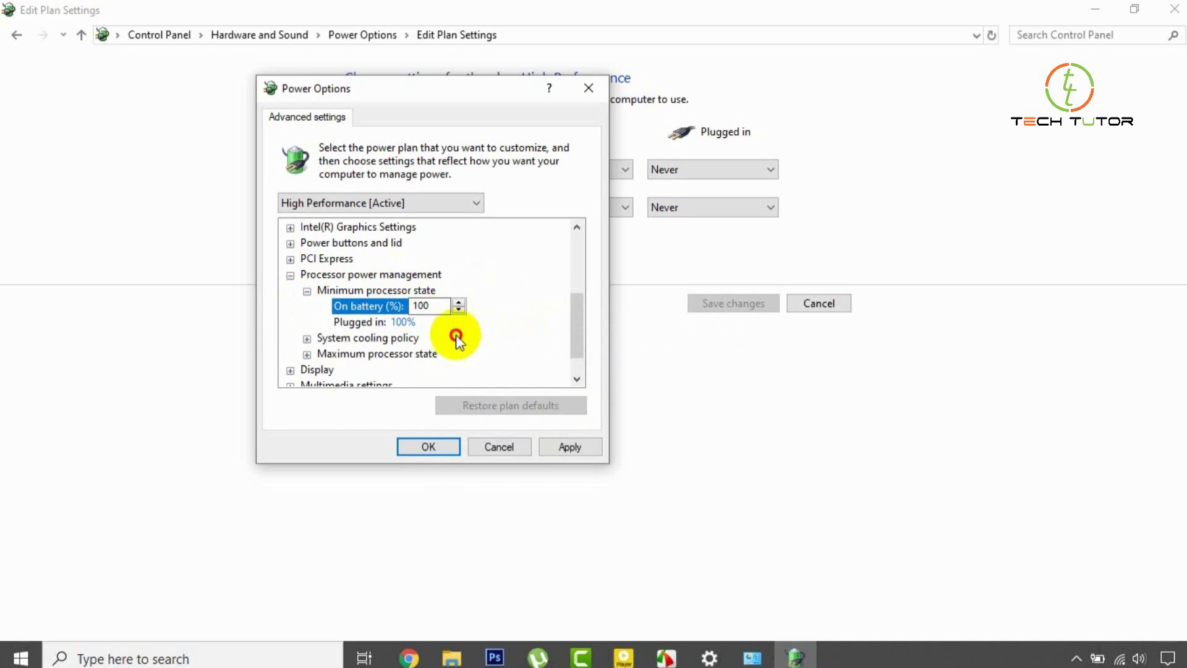
left_click(344, 322)
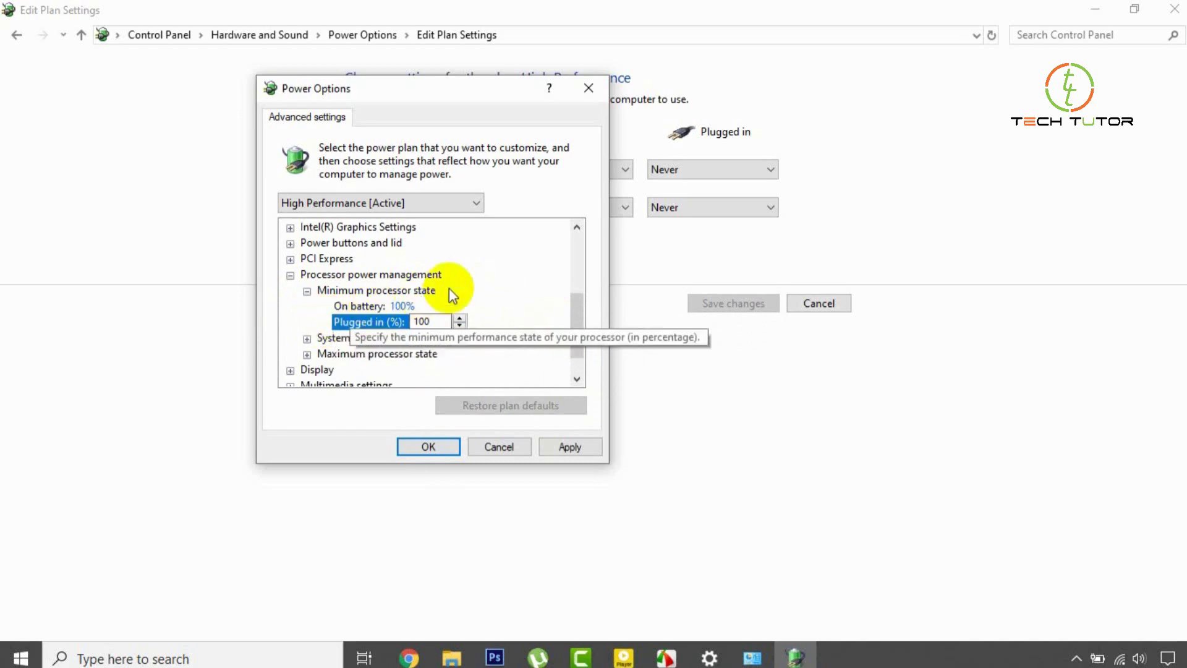
left_click(337, 293)
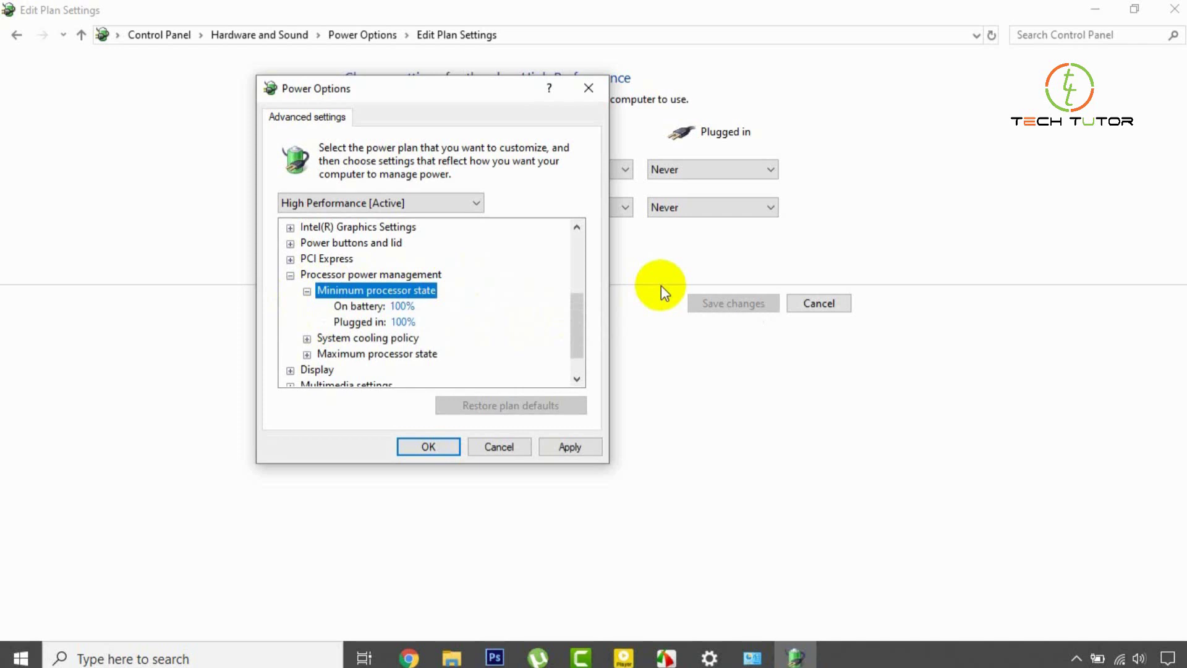
- In the multimedia settings, set the on-battery video playback quality bias to Video playback performance bias
scroll(463, 309, "down", 1)
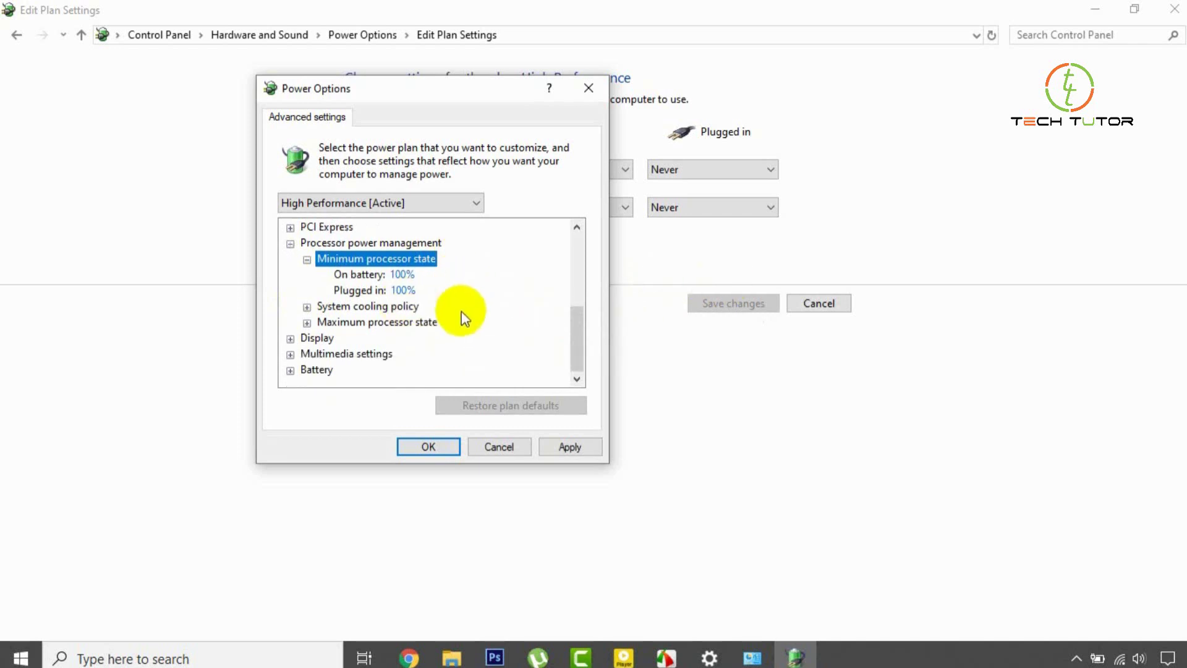
left_click(290, 355)
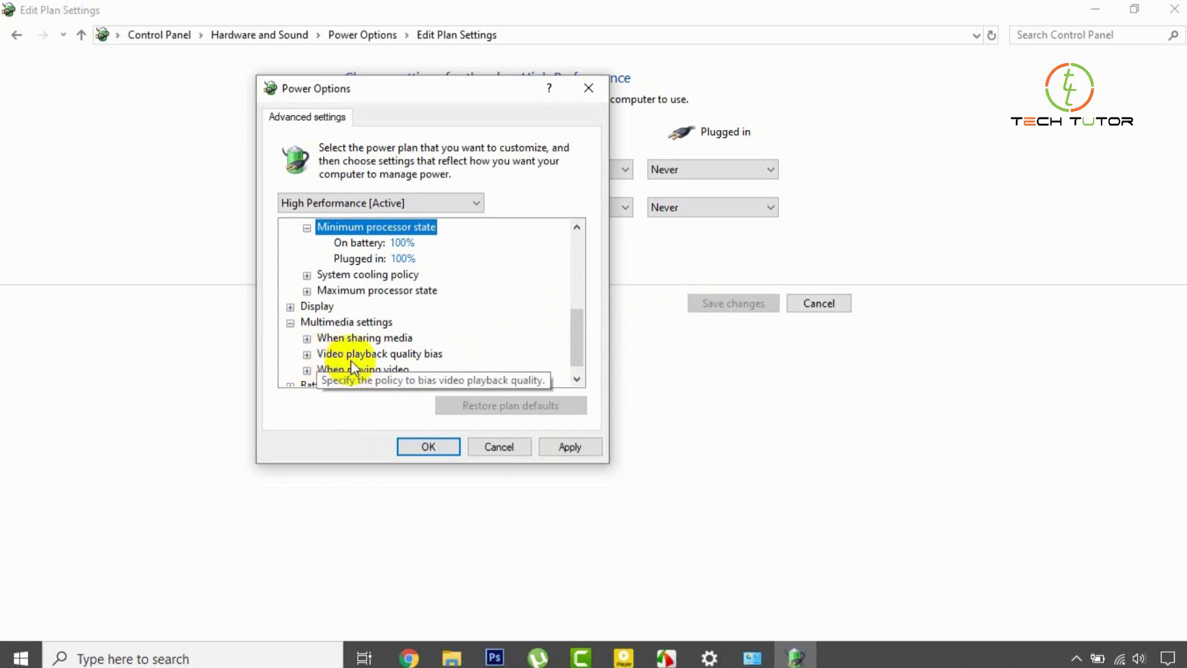
left_click(306, 354)
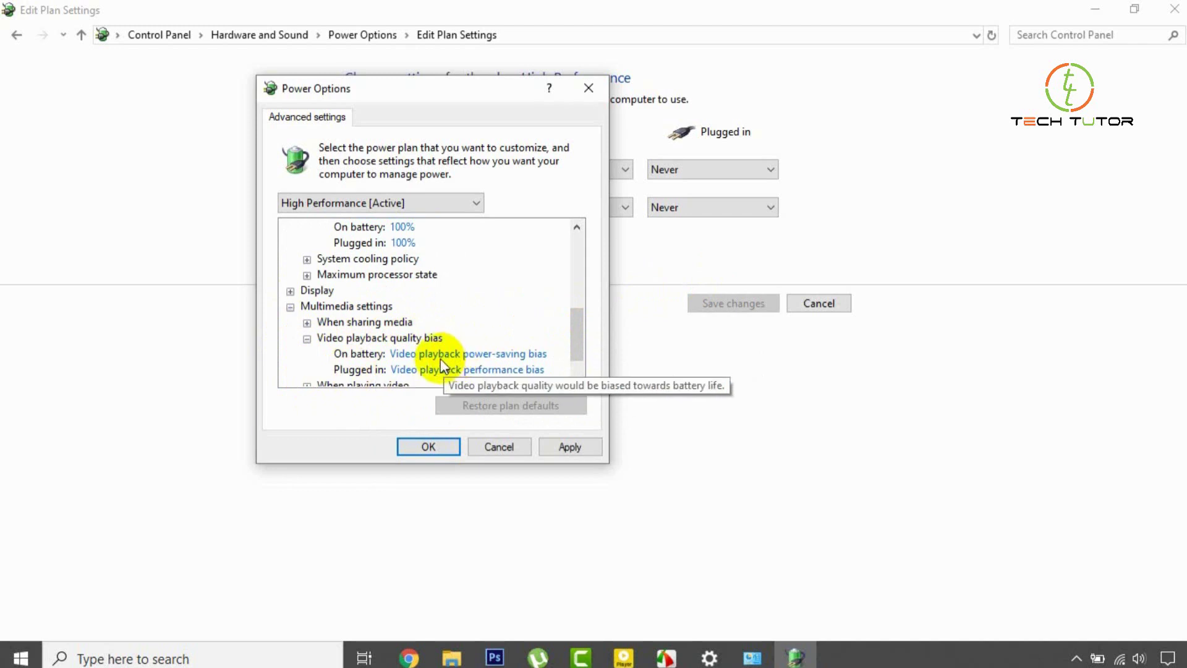
left_click(502, 357)
left_click(543, 356)
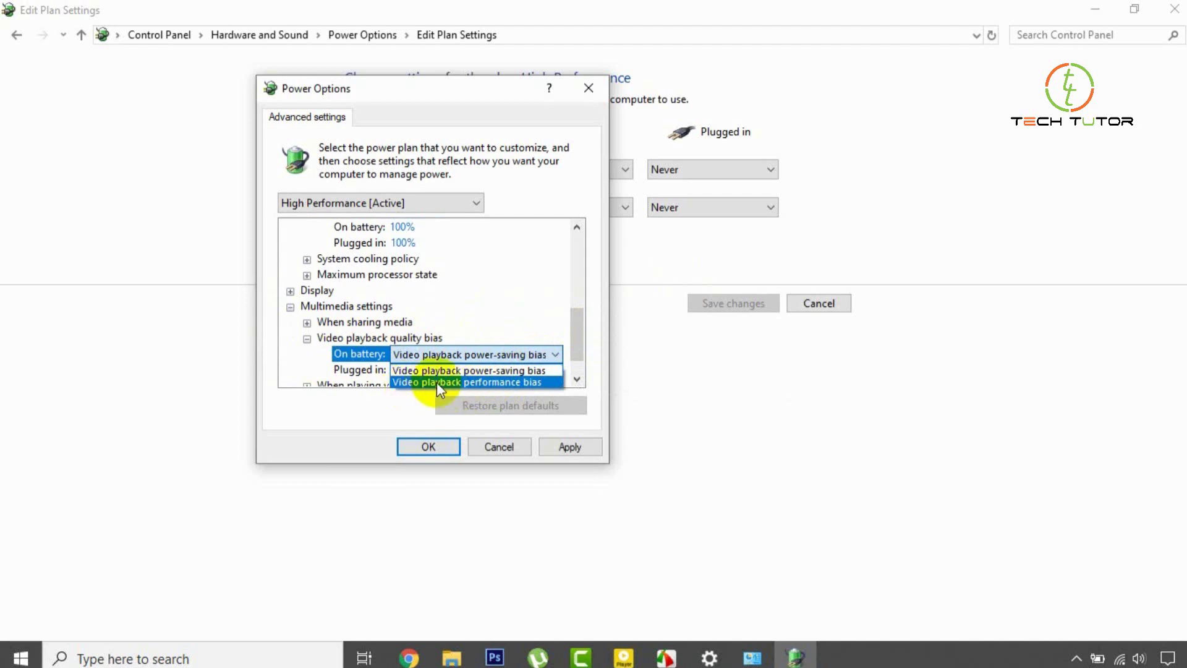
left_click(487, 383)
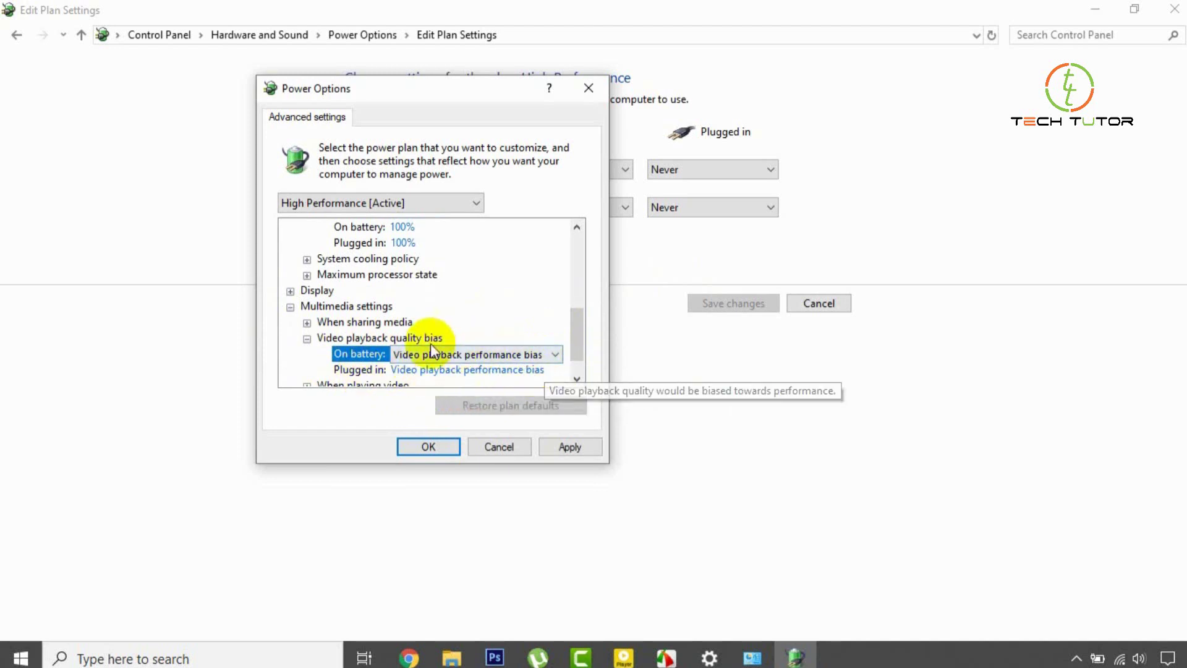
- In the battery settings, set the critical battery action to Sleep both on battery and plugged in
scroll(439, 320, "down", 1)
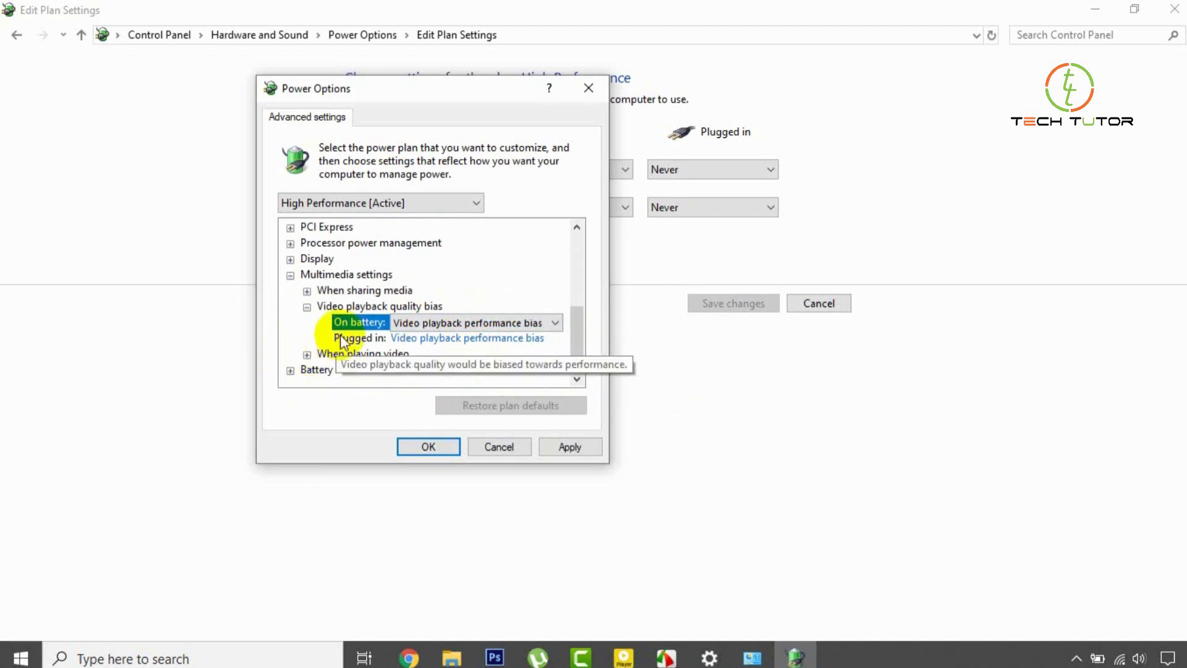
left_click(289, 371)
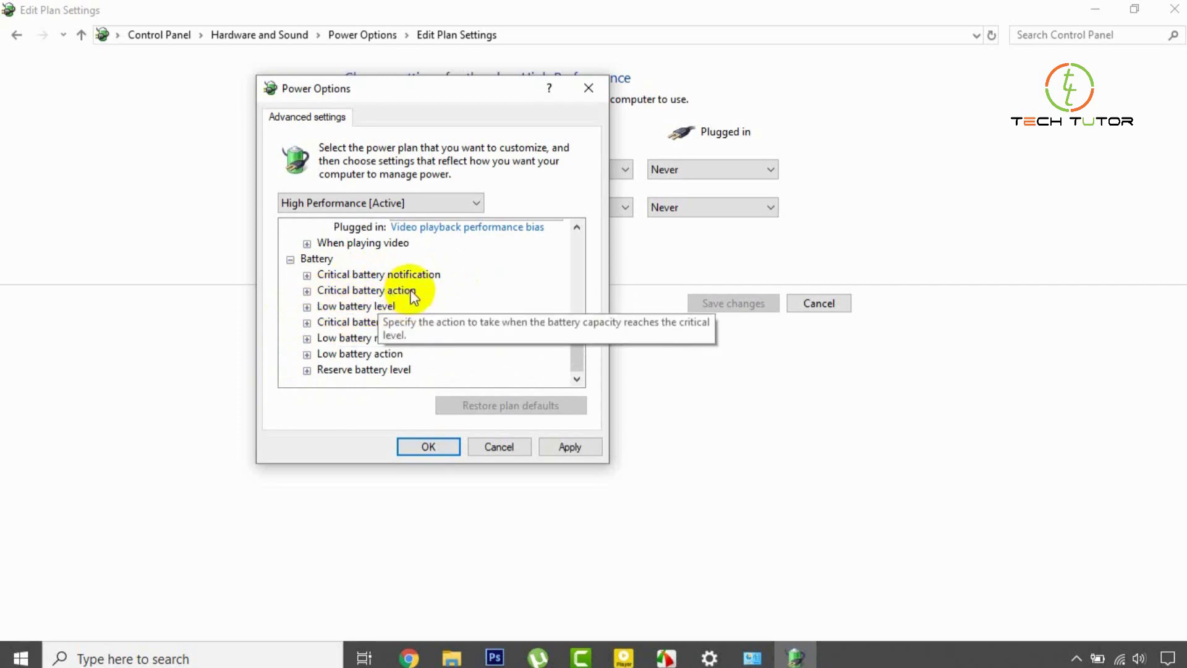
left_click(308, 291)
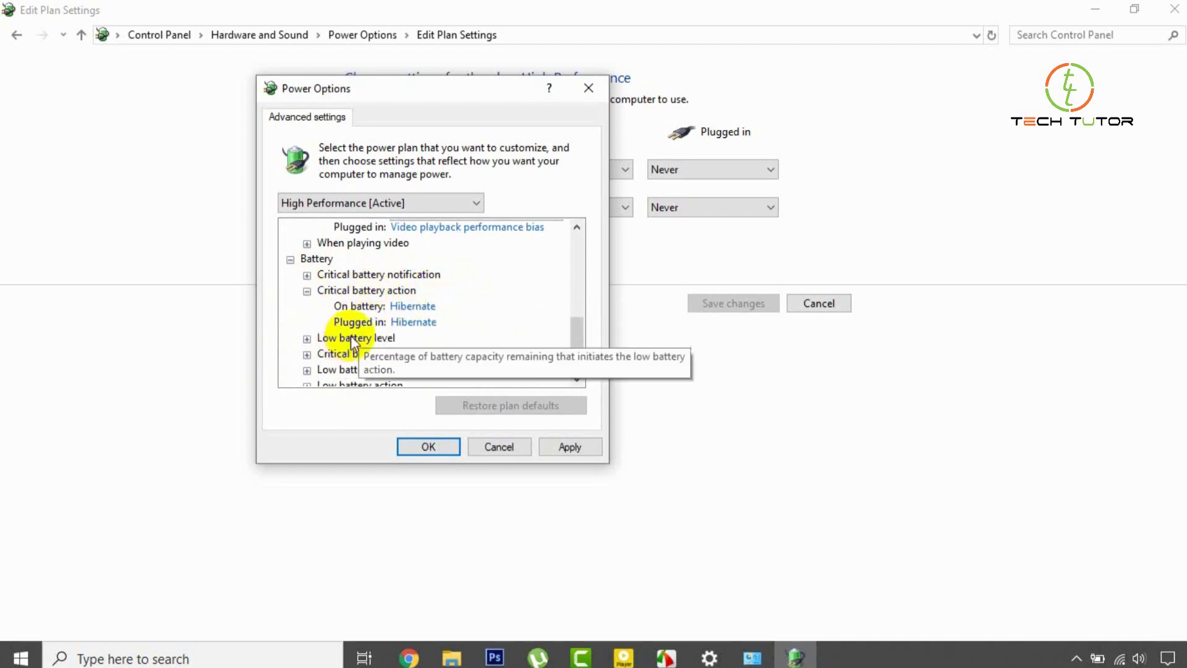
left_click(418, 305)
left_click(429, 308)
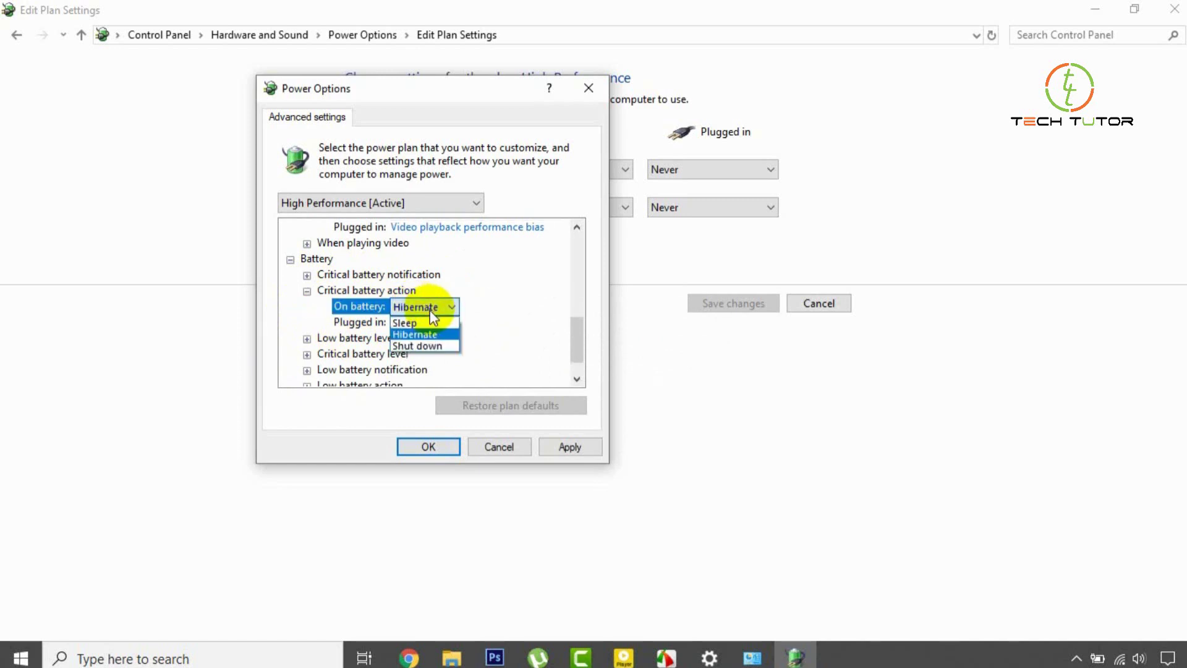
left_click(428, 322)
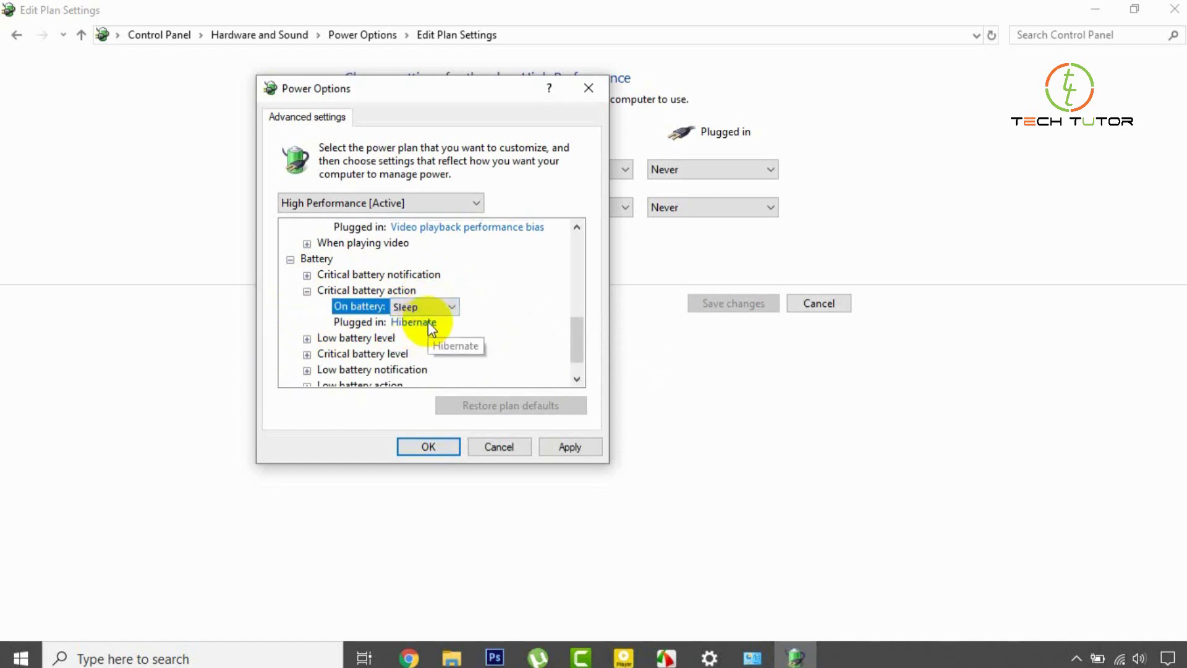
left_click(428, 322)
left_click(447, 323)
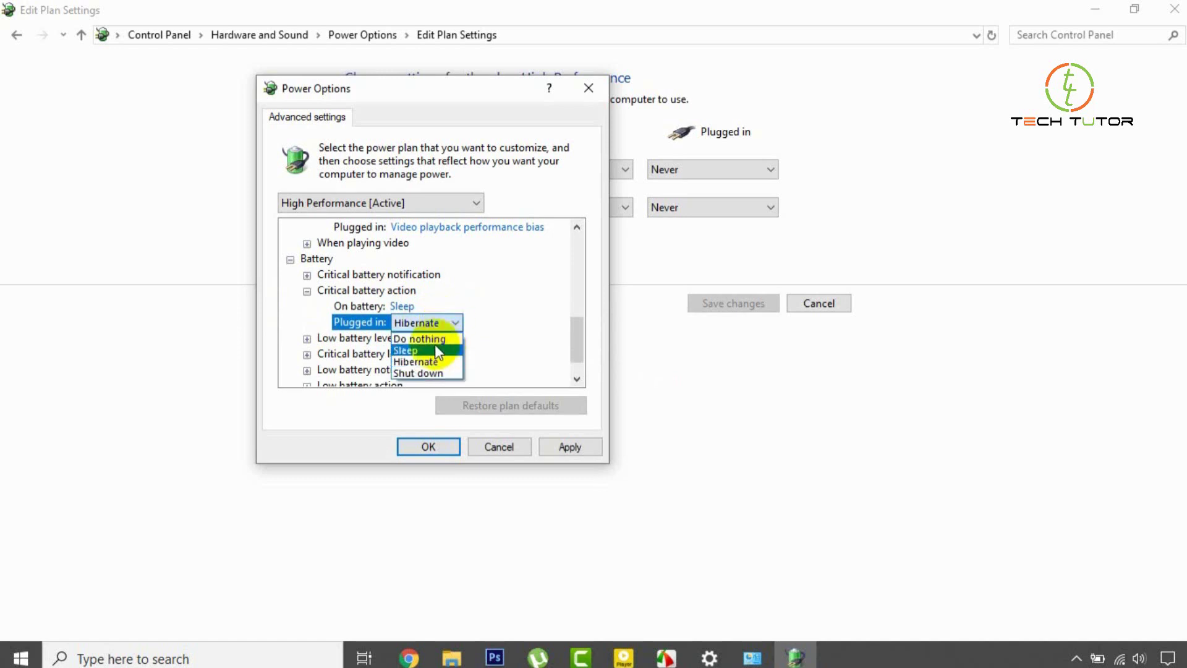
left_click(435, 350)
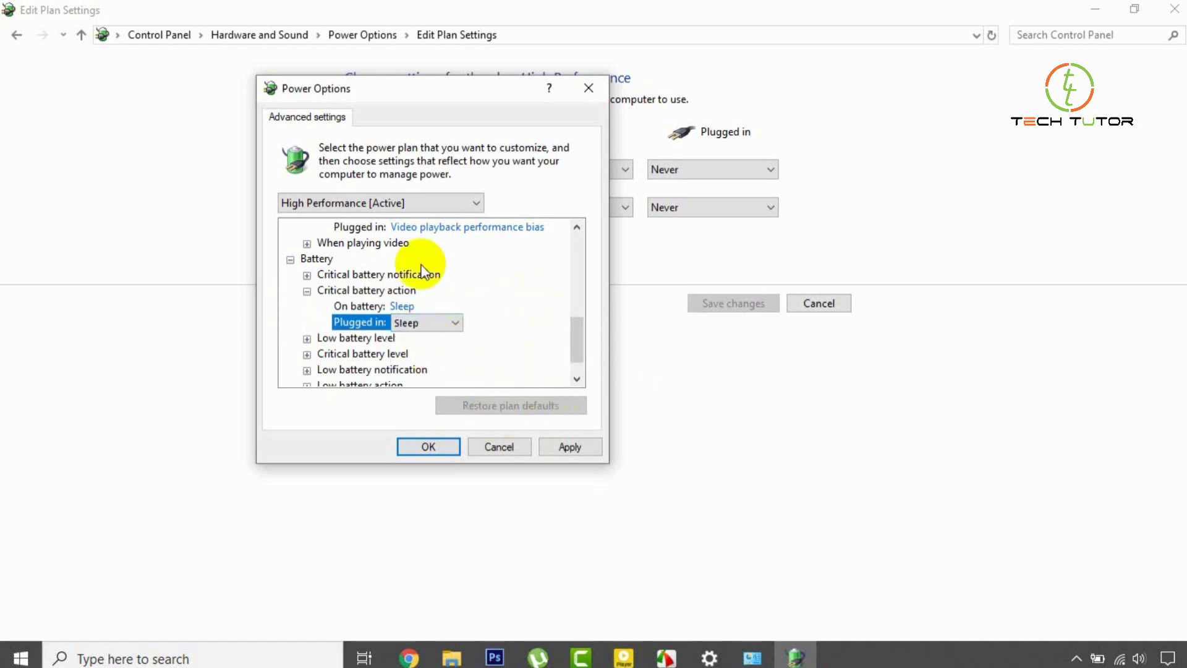
- Apply and accept the advanced power settings, and close the plan settings window
left_click(364, 431)
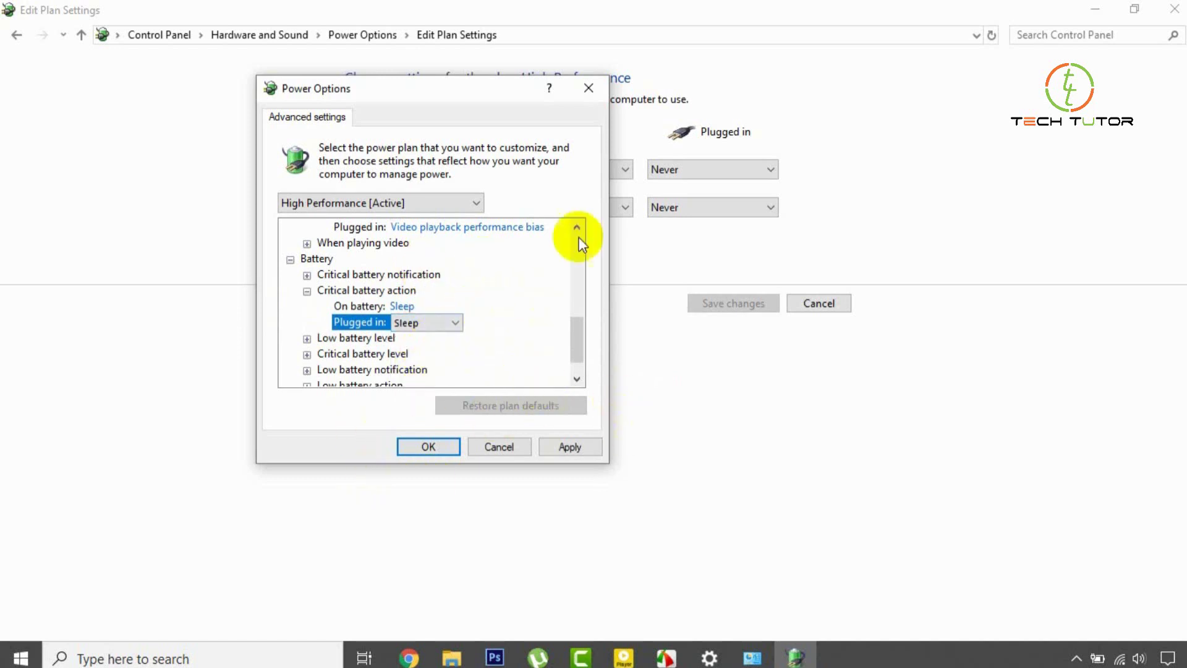
left_click(580, 445)
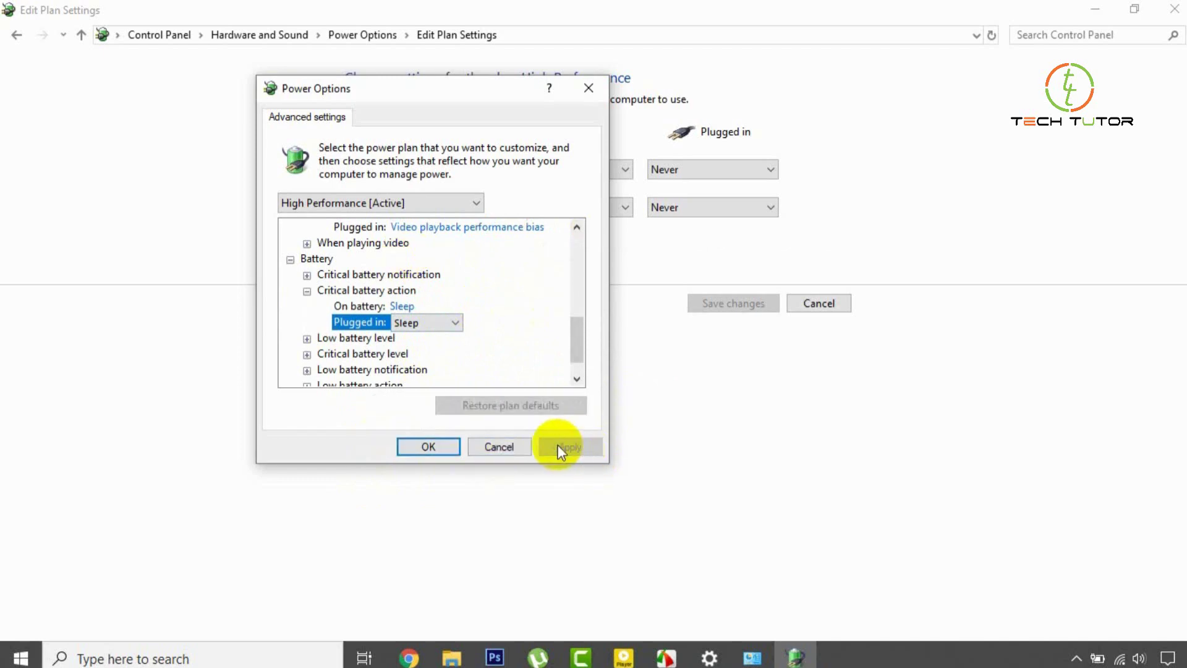
left_click(426, 447)
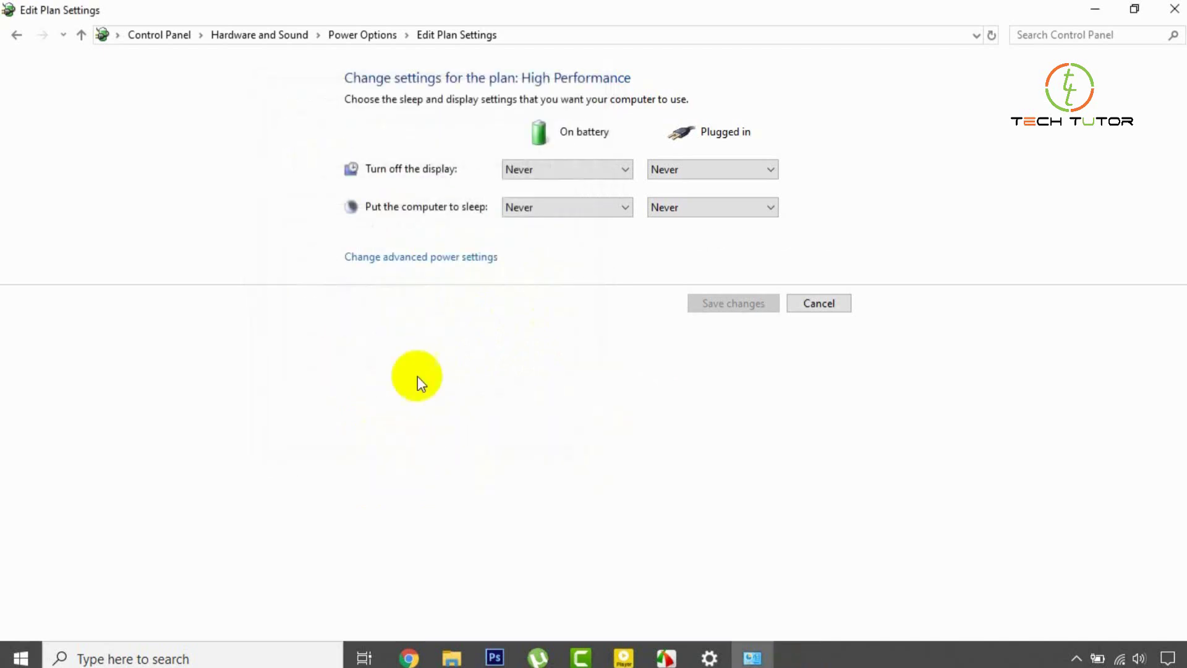
left_click(1178, 10)
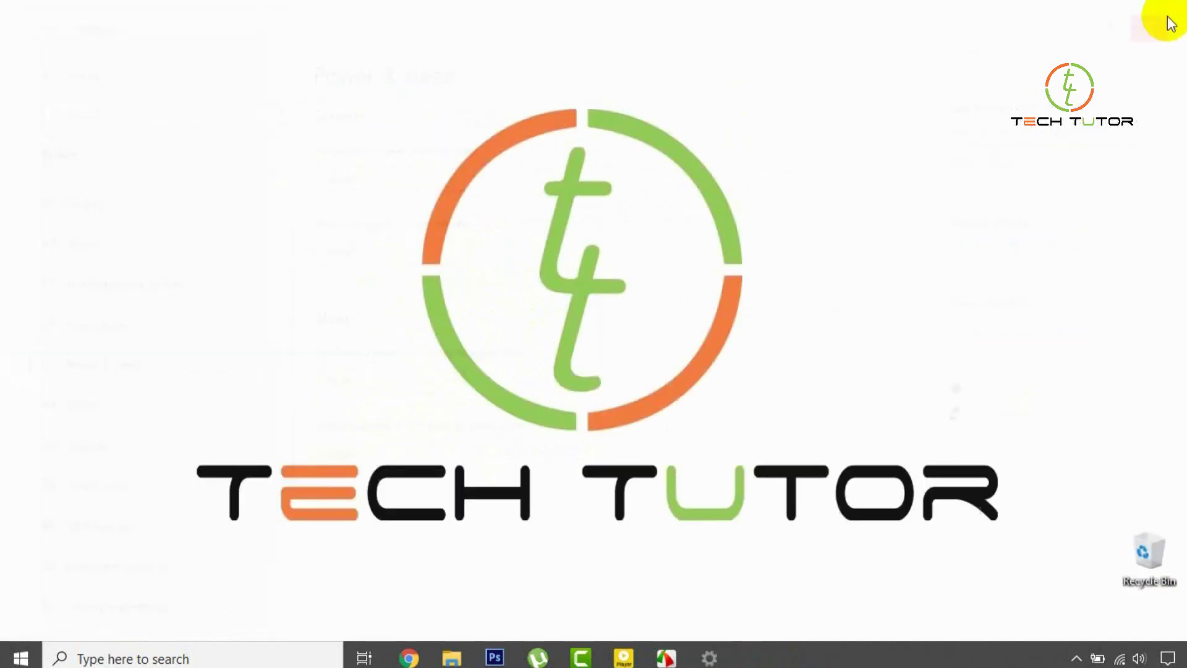
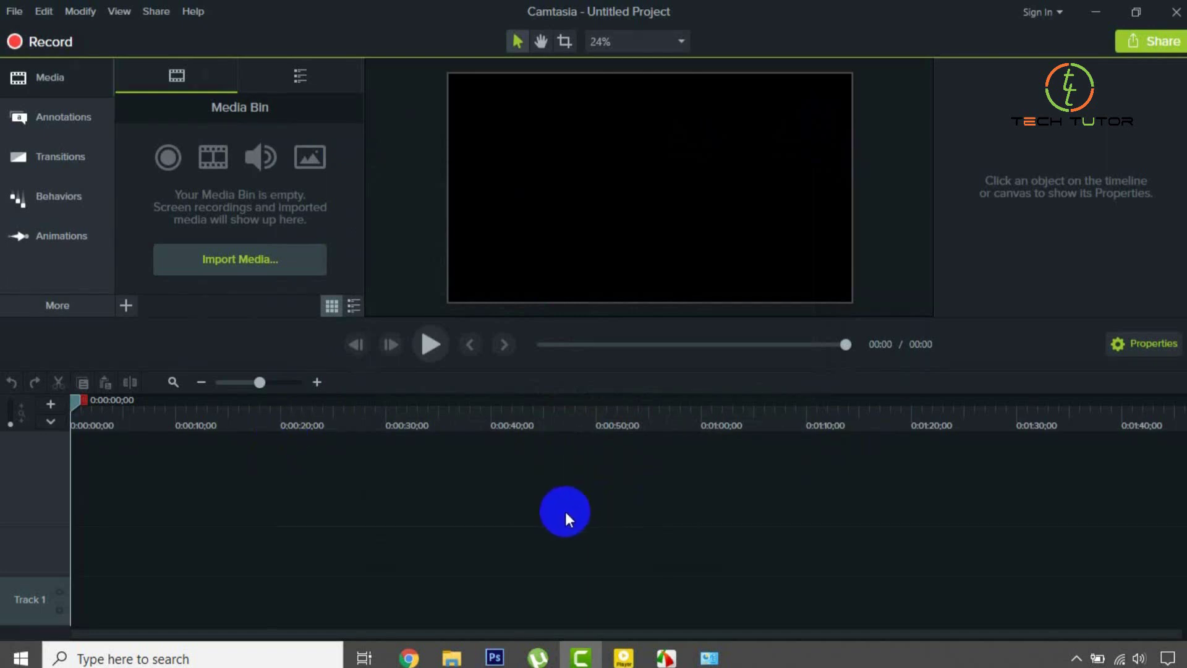
- In Camtasia's advanced preferences, set hardware acceleration to Use software-only mode and save the preferences
left_click(45, 11)
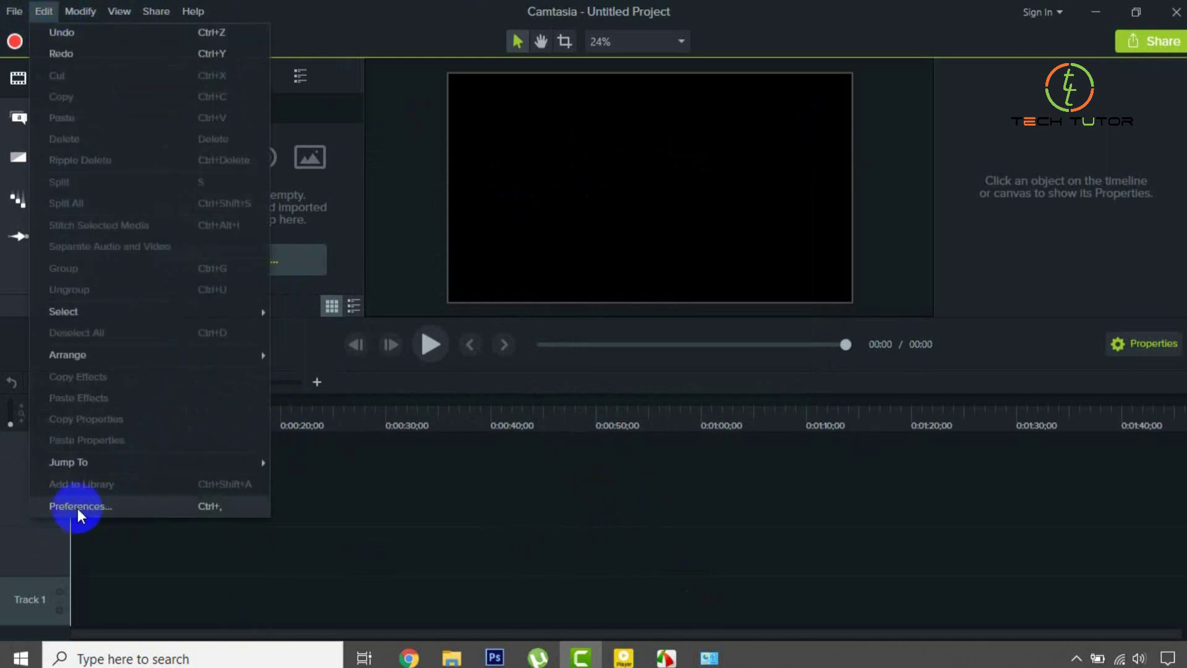
left_click(102, 507)
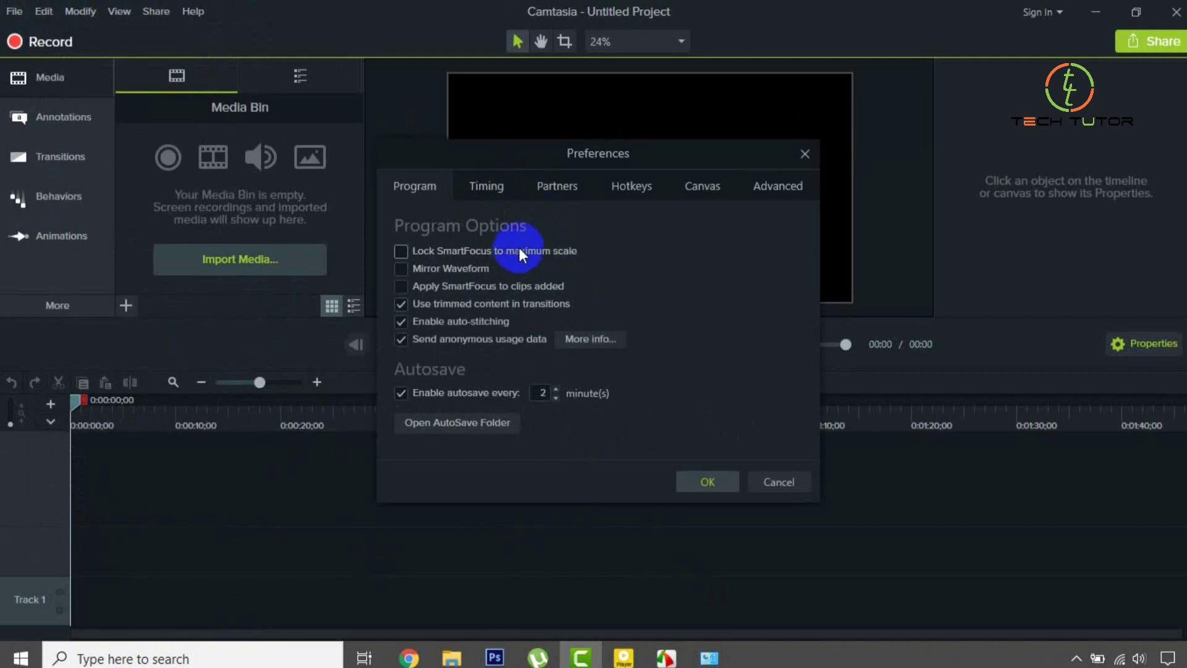
left_click(771, 188)
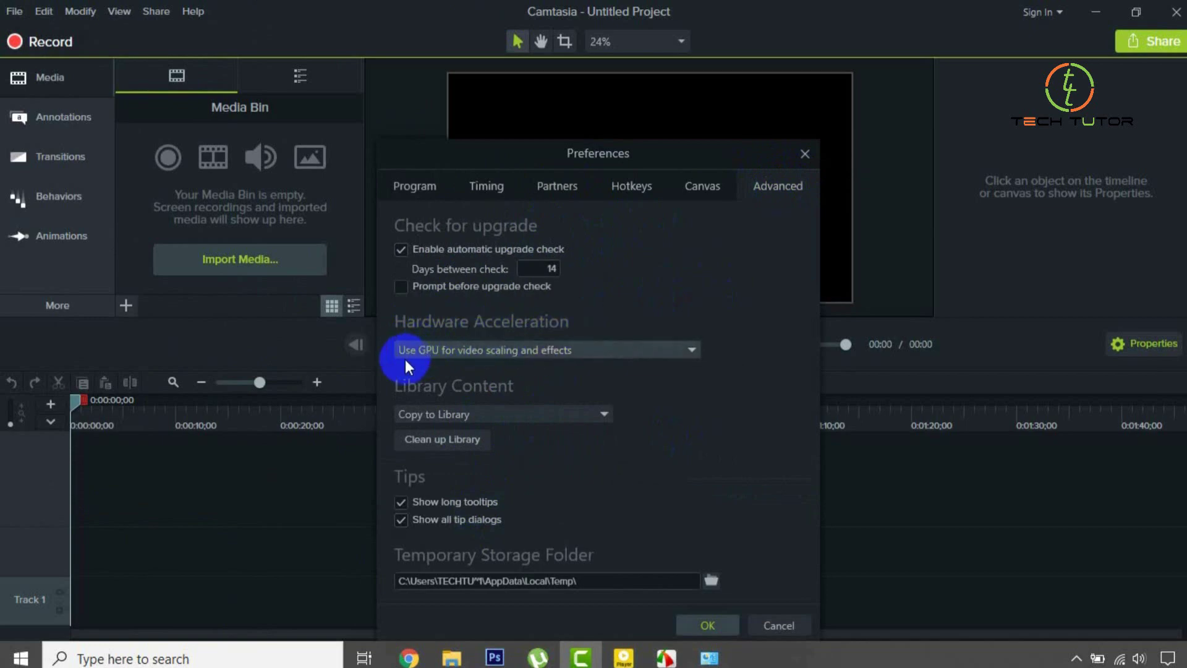
left_click(457, 351)
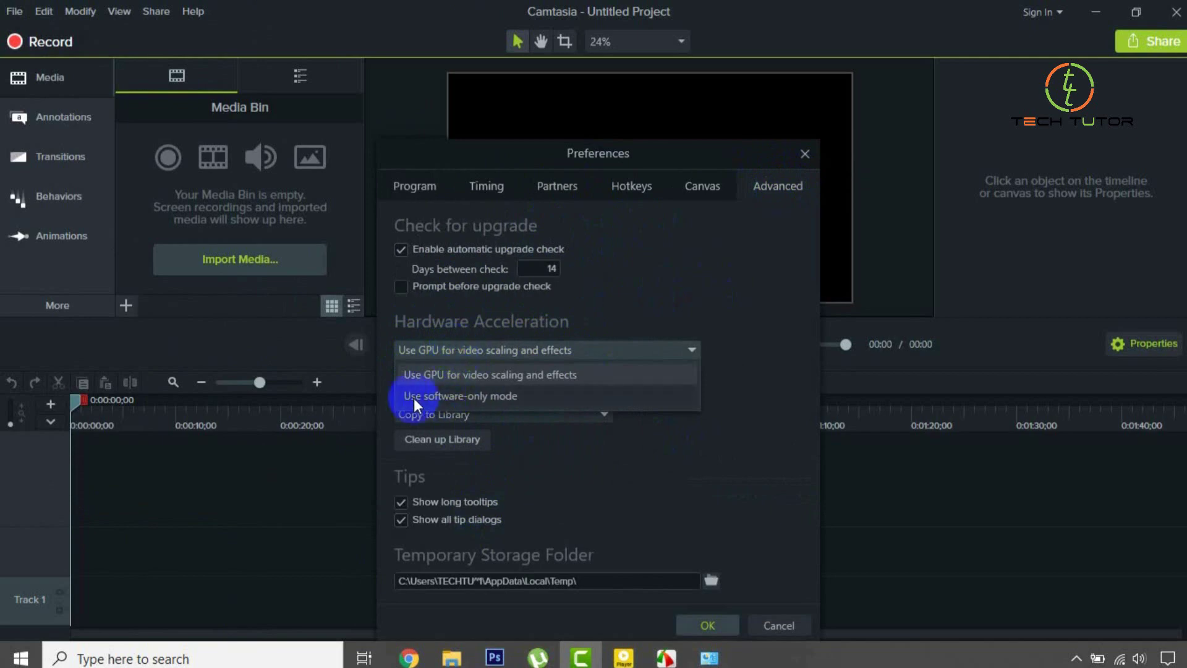
left_click(494, 402)
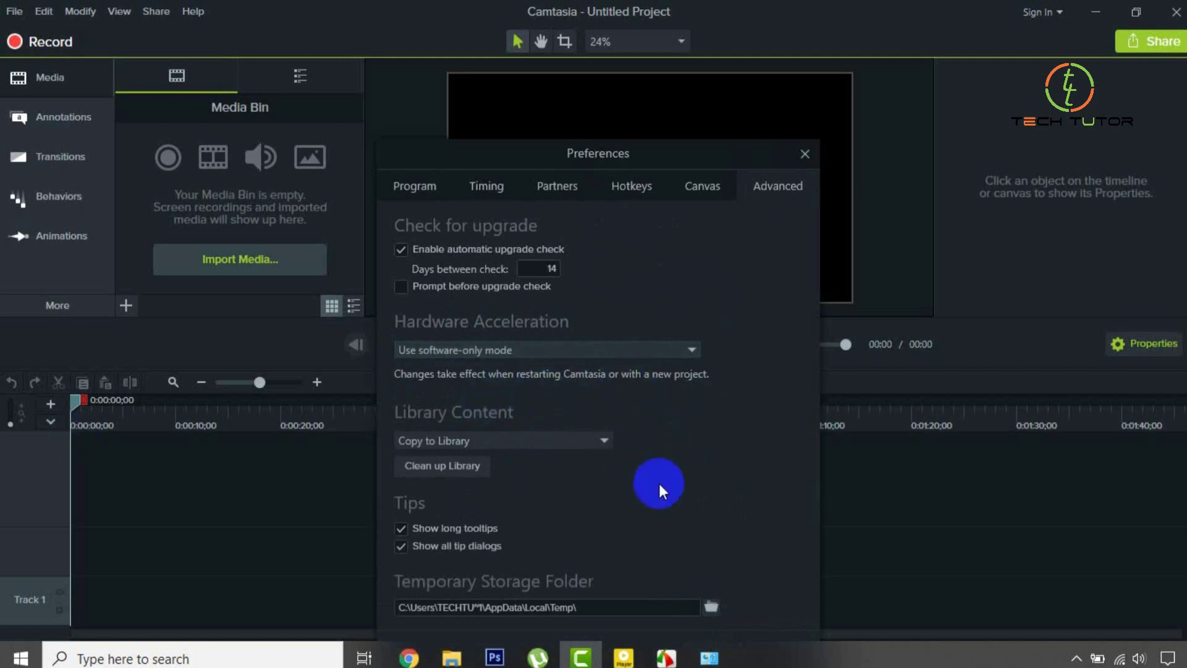
left_click_drag(670, 148, 655, 29)
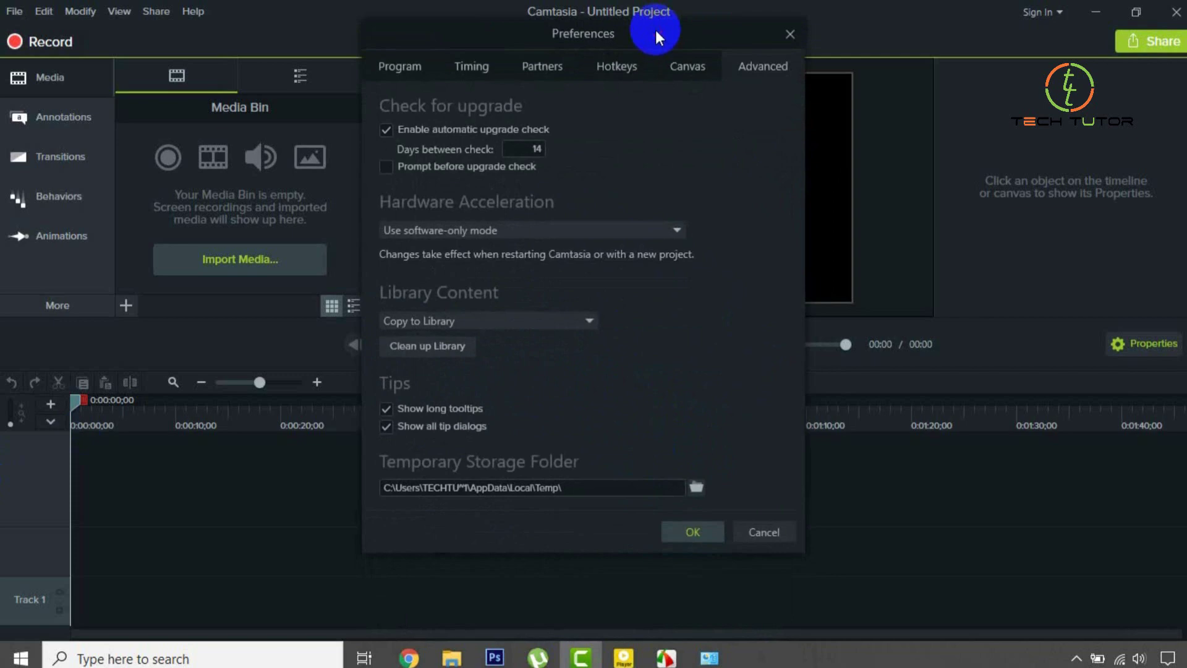
left_click(699, 539)
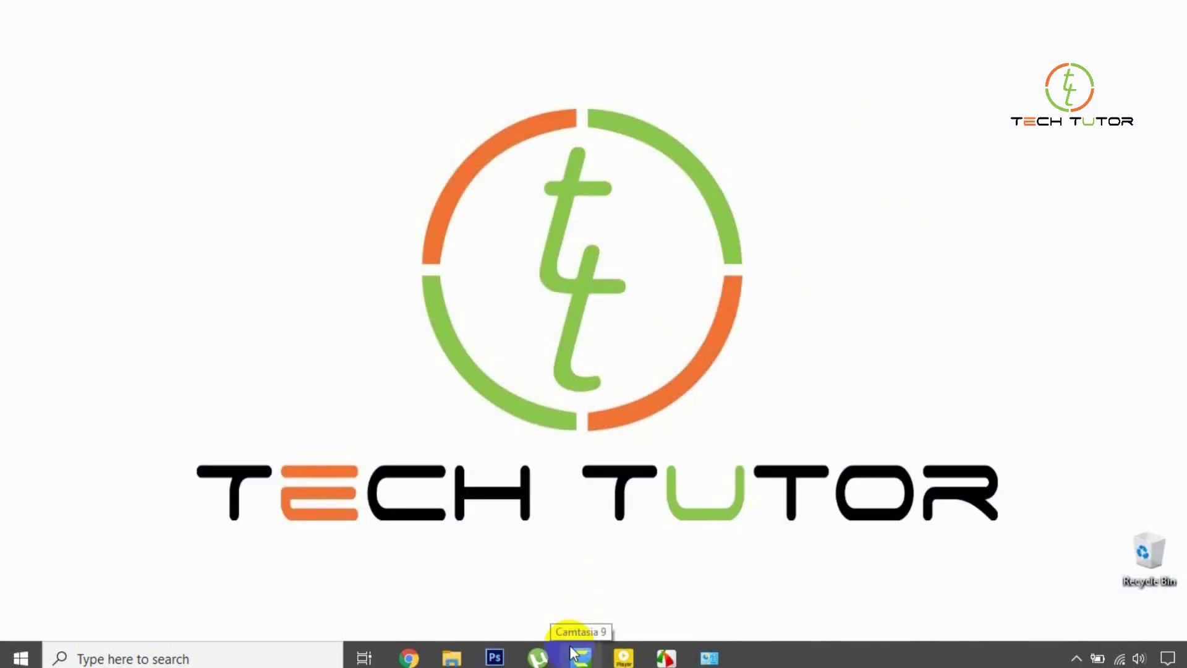
- Open the Run dialog through Windows search and use it to open the %appdata% folder
left_click(578, 657)
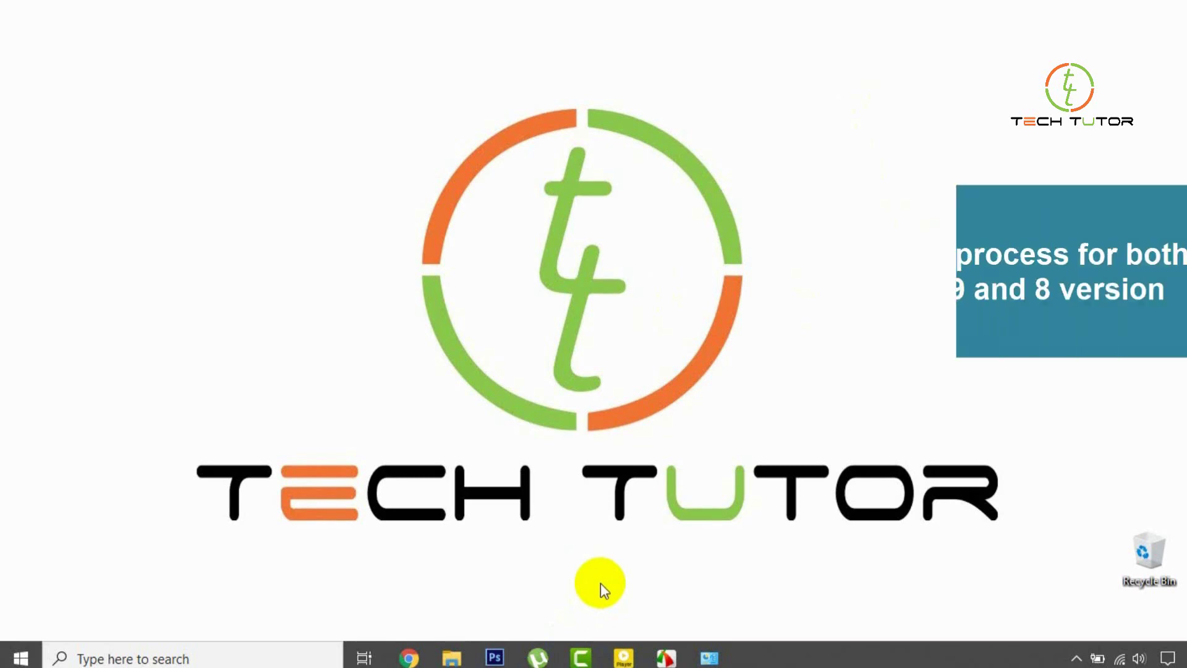
left_click(112, 659)
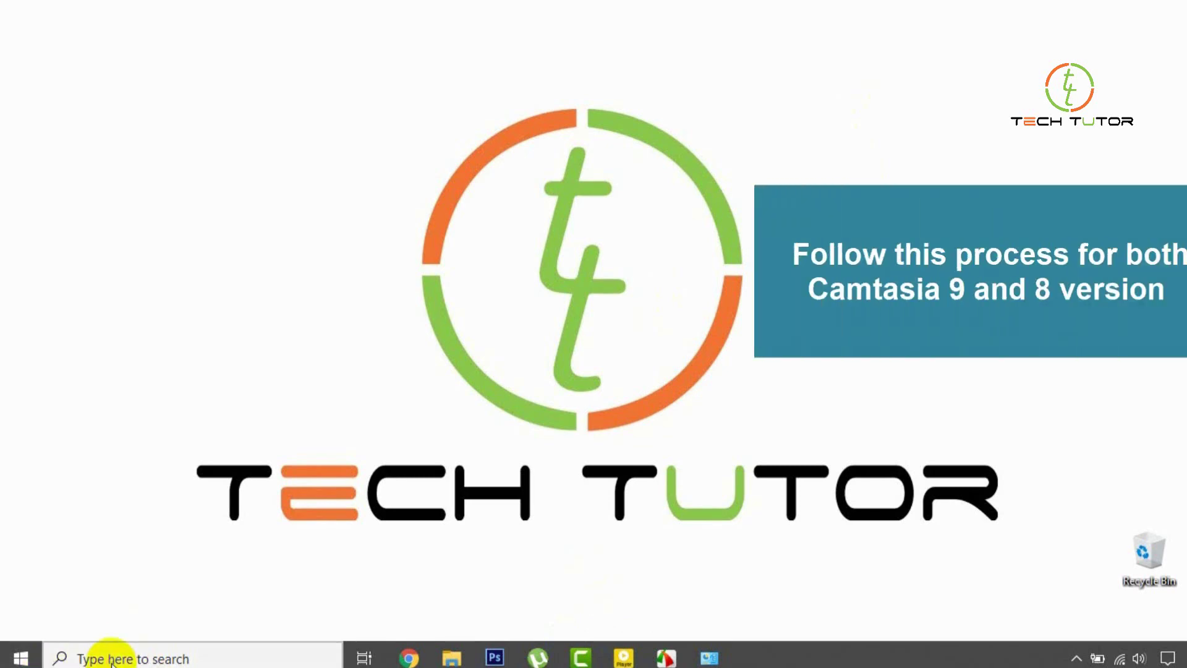
type("run")
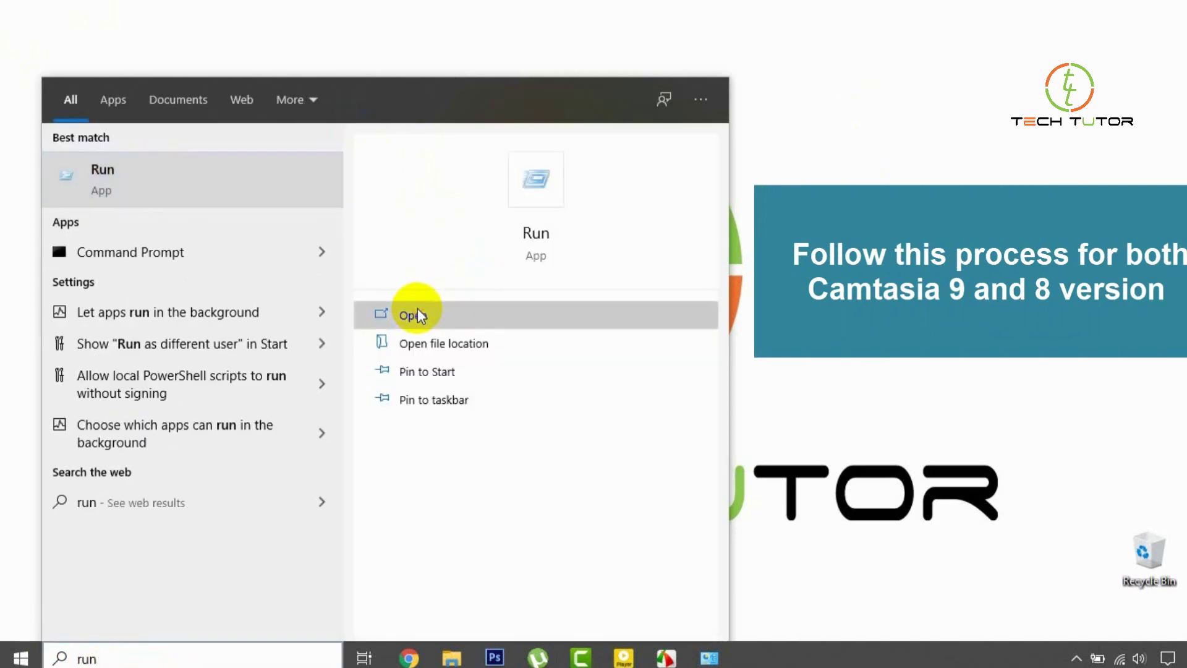
left_click(418, 316)
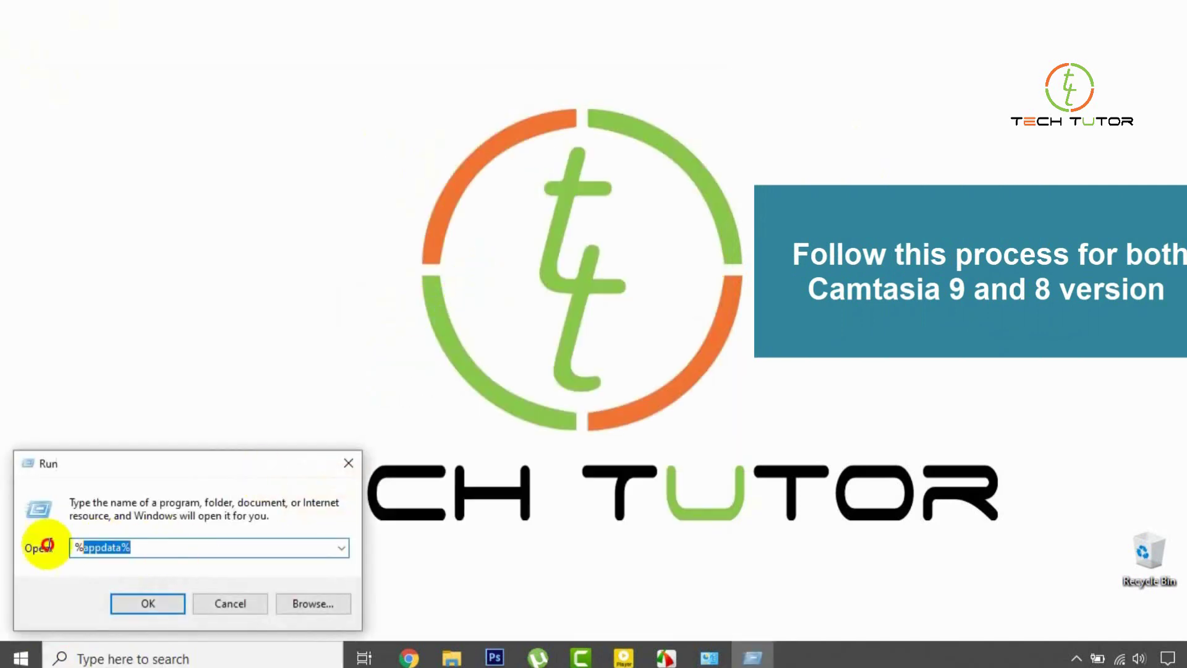
key("BackSpace")
type("%")
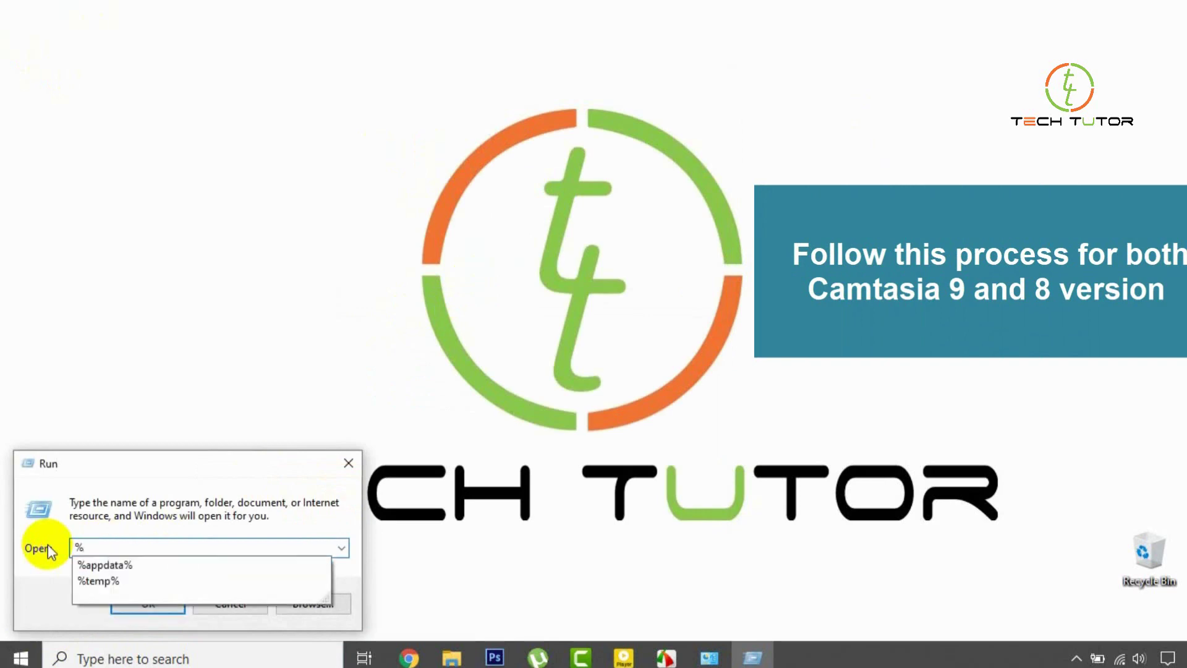
type("appda")
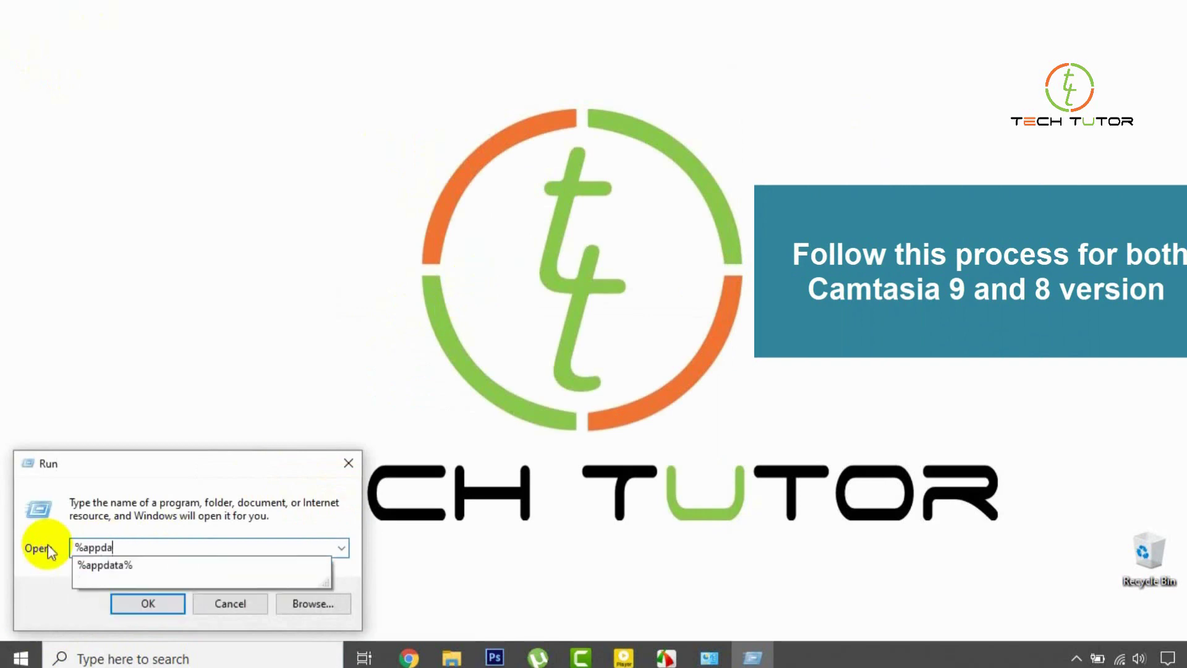
type("ta%")
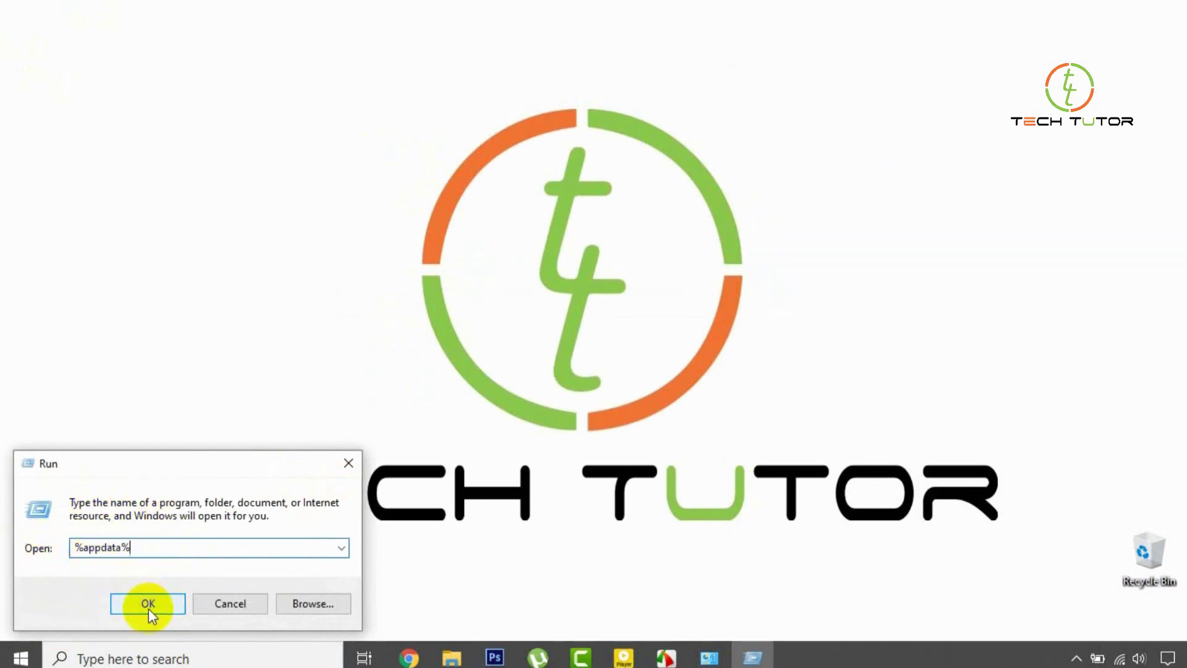
left_click(147, 604)
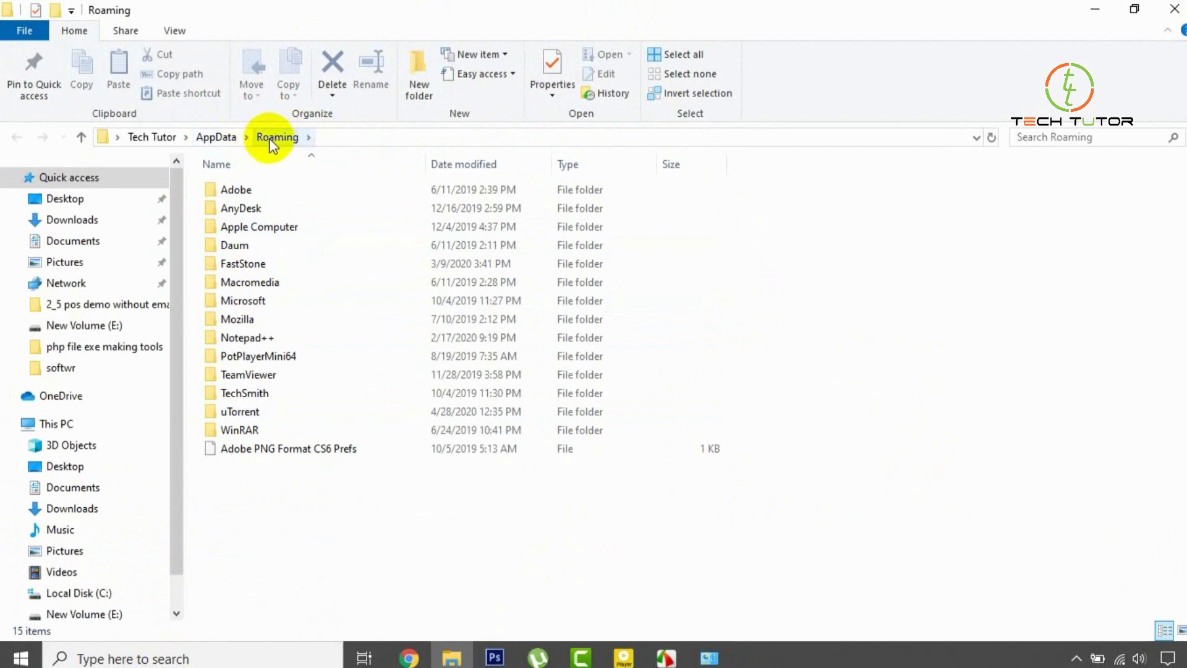
- Go up from Roaming to the AppData folder and open the TechSmith folder inside Local
left_click(215, 141)
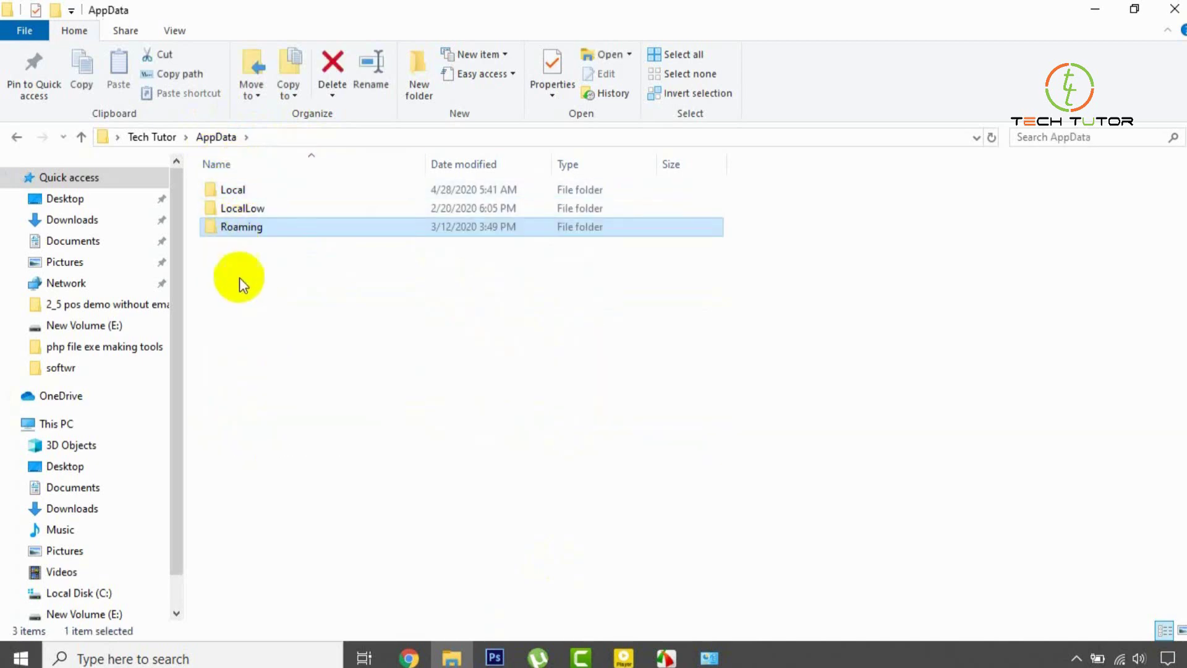
left_click(233, 191)
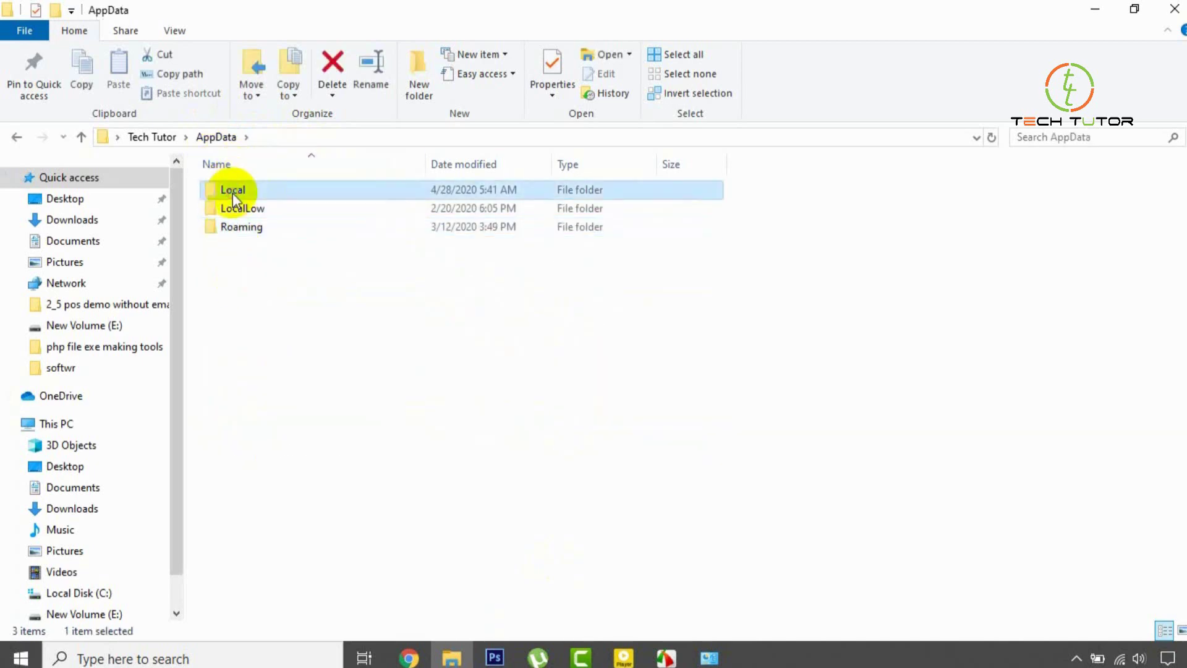
double_click(290, 194)
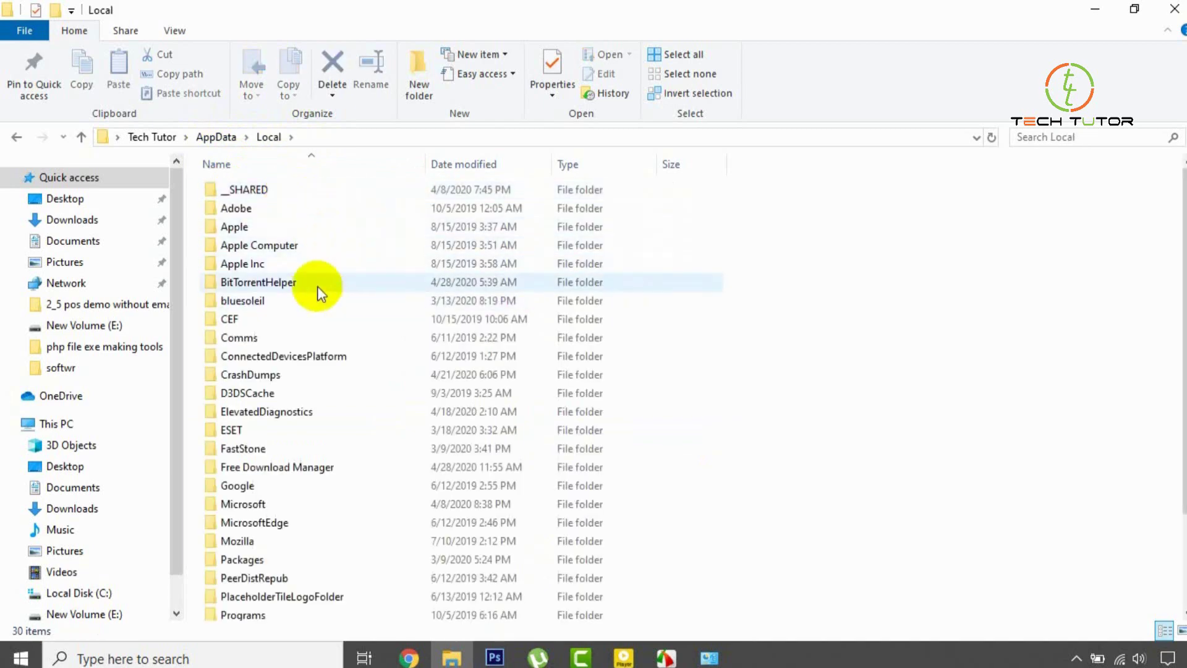
scroll(255, 416, "down", 1)
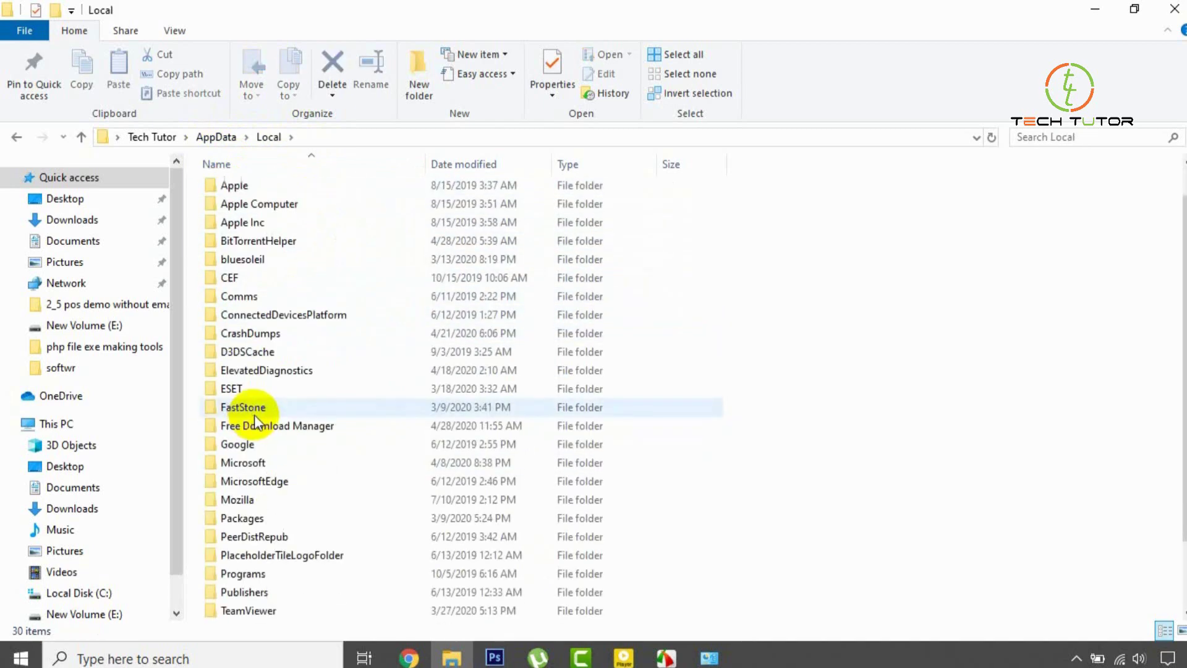
left_click(231, 335)
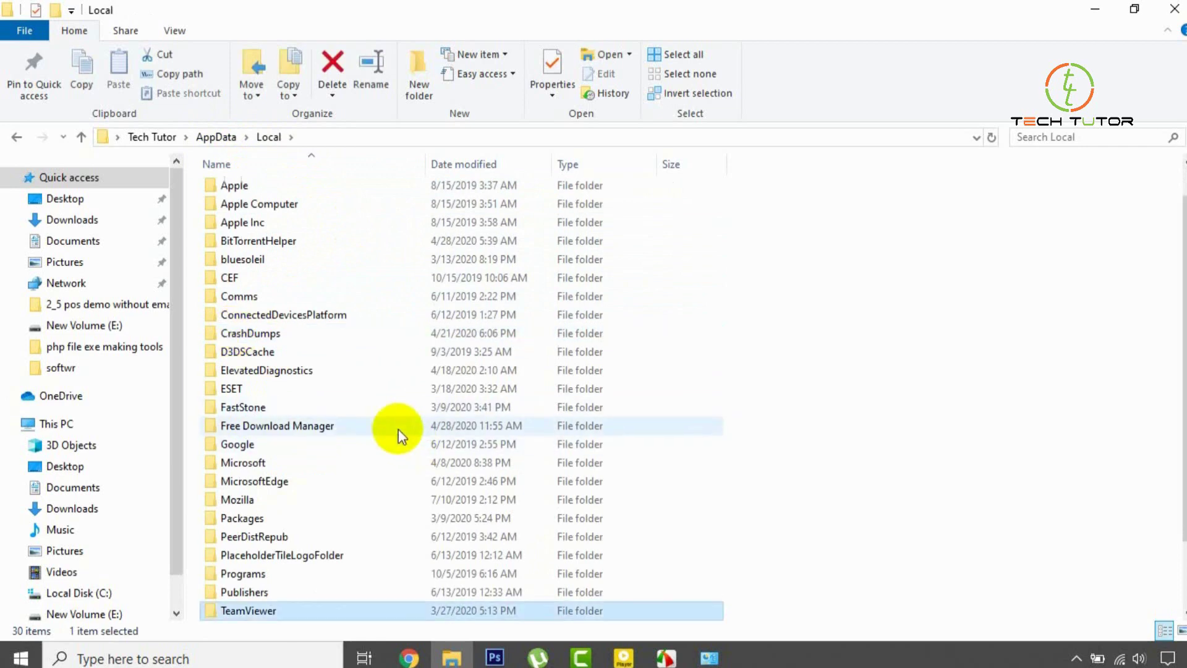
scroll(397, 429, "down", 2)
left_click(245, 557)
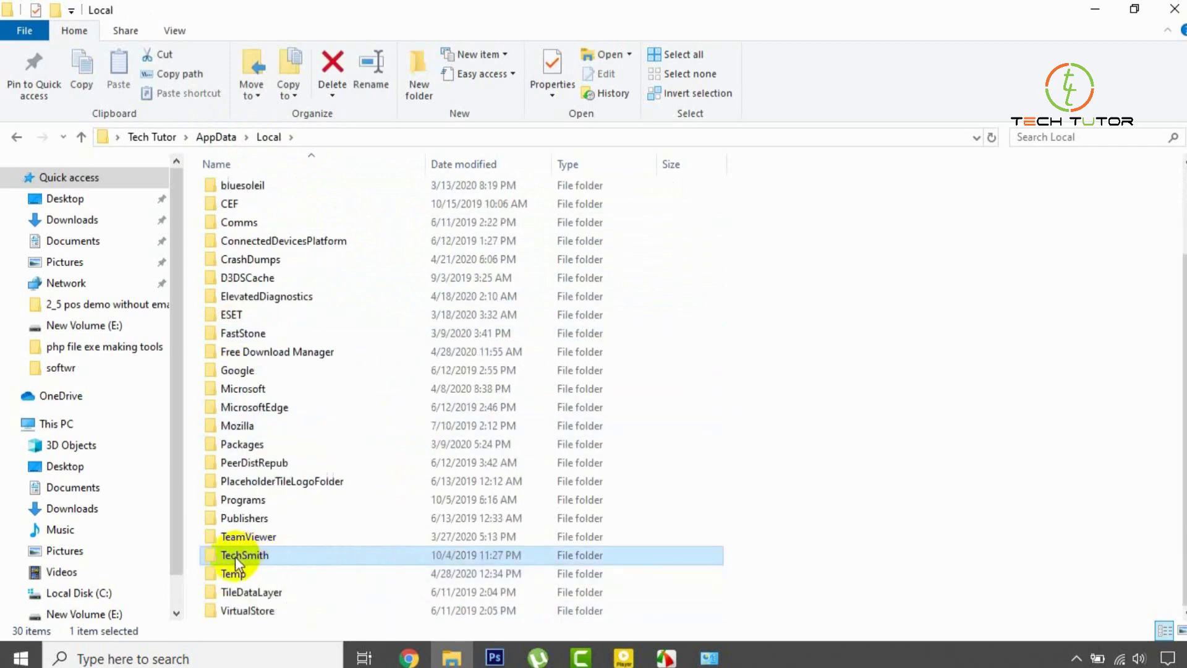
double_click(302, 559)
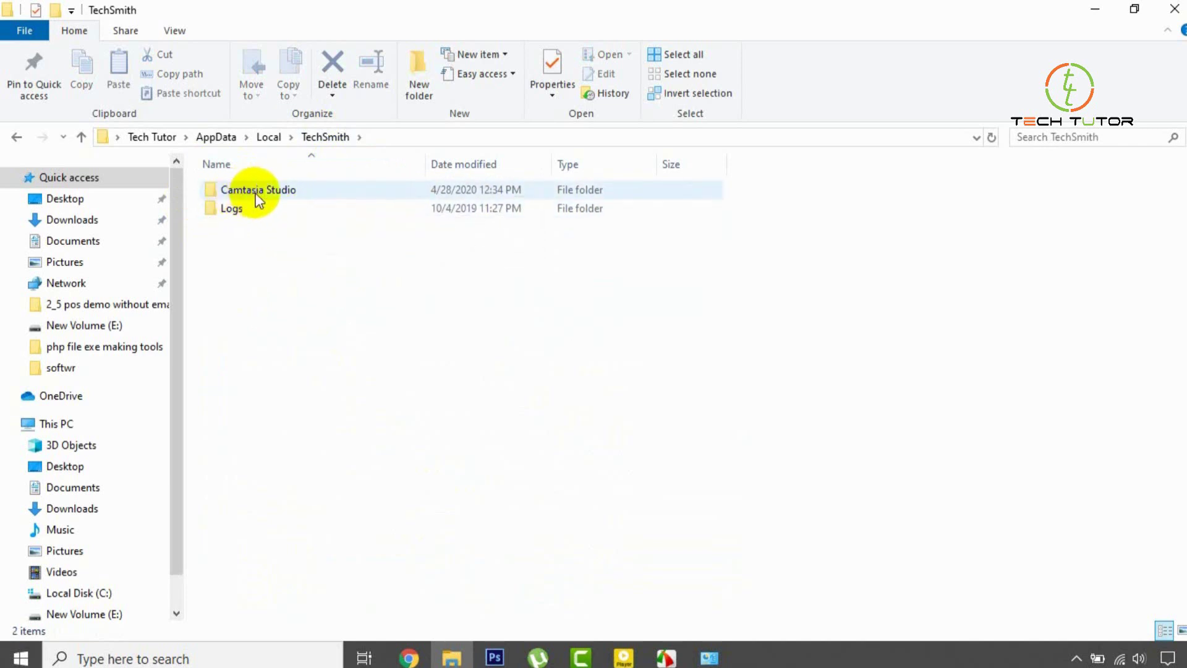
- Open the Trackerbird_Files folder inside Camtasia Studio's 9.0 folder
double_click(303, 192)
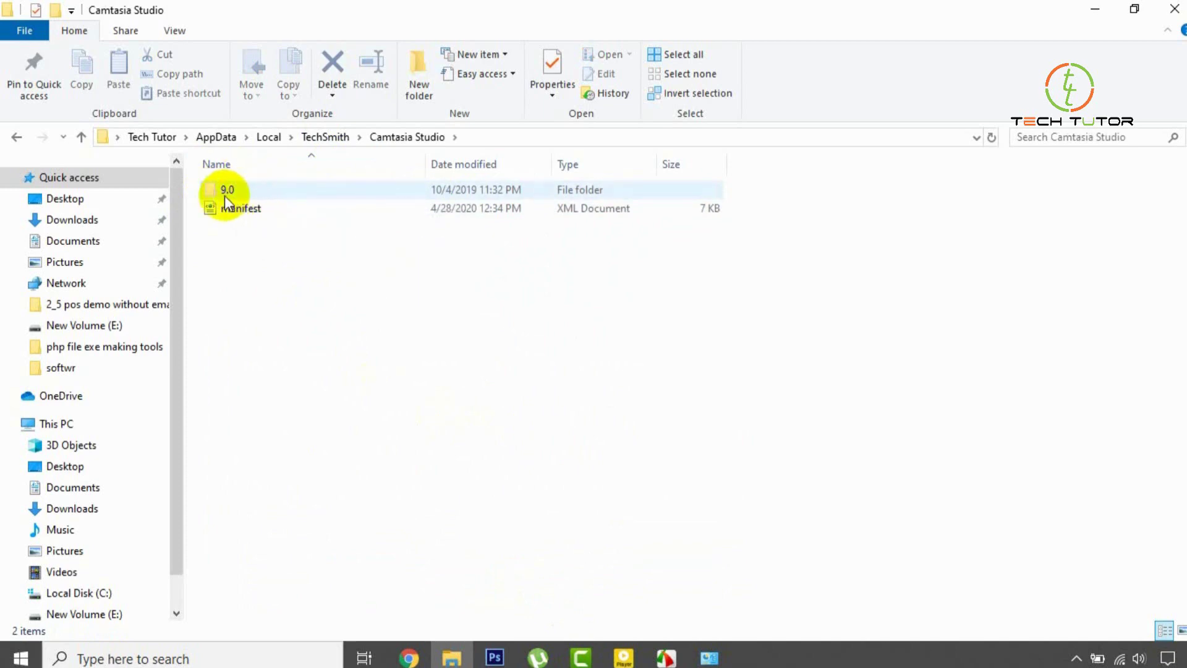
double_click(255, 194)
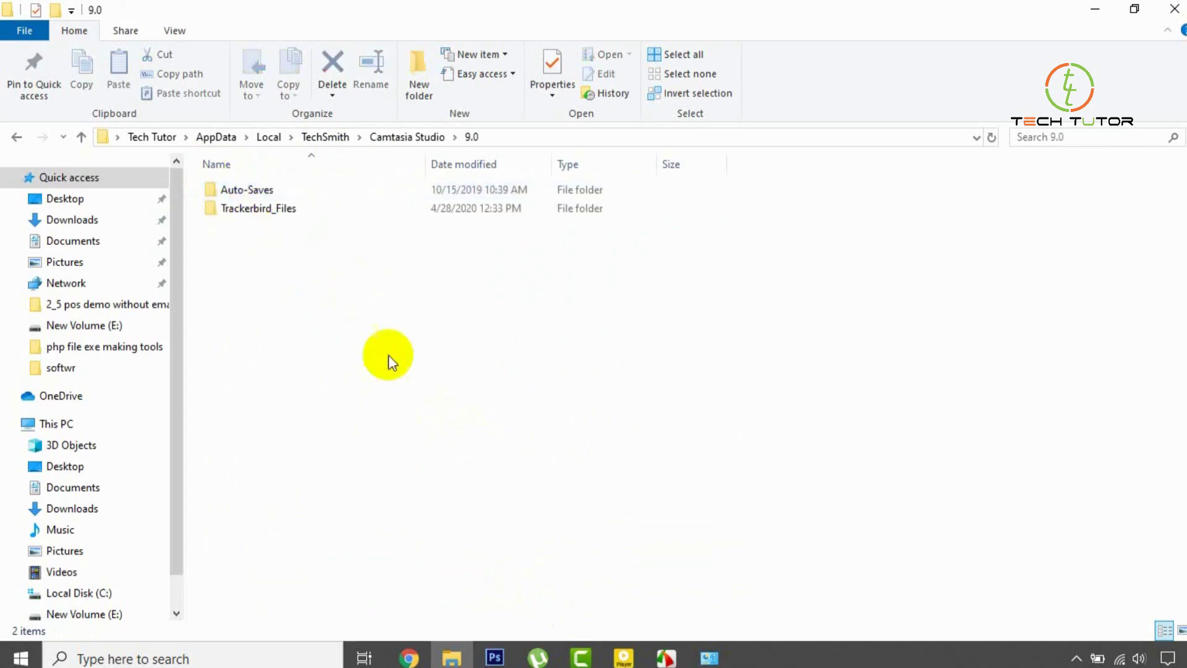
double_click(233, 210)
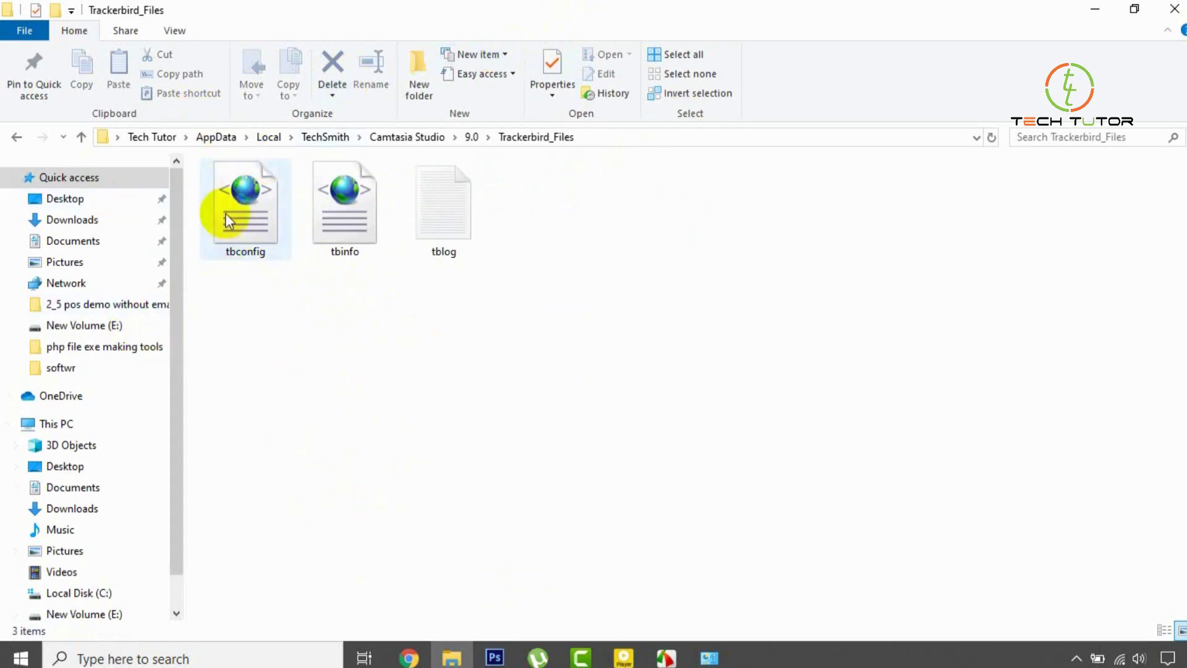
- Open the tbconfig file for editing in Notepad and maximize its window
left_click(254, 219)
left_click(243, 205)
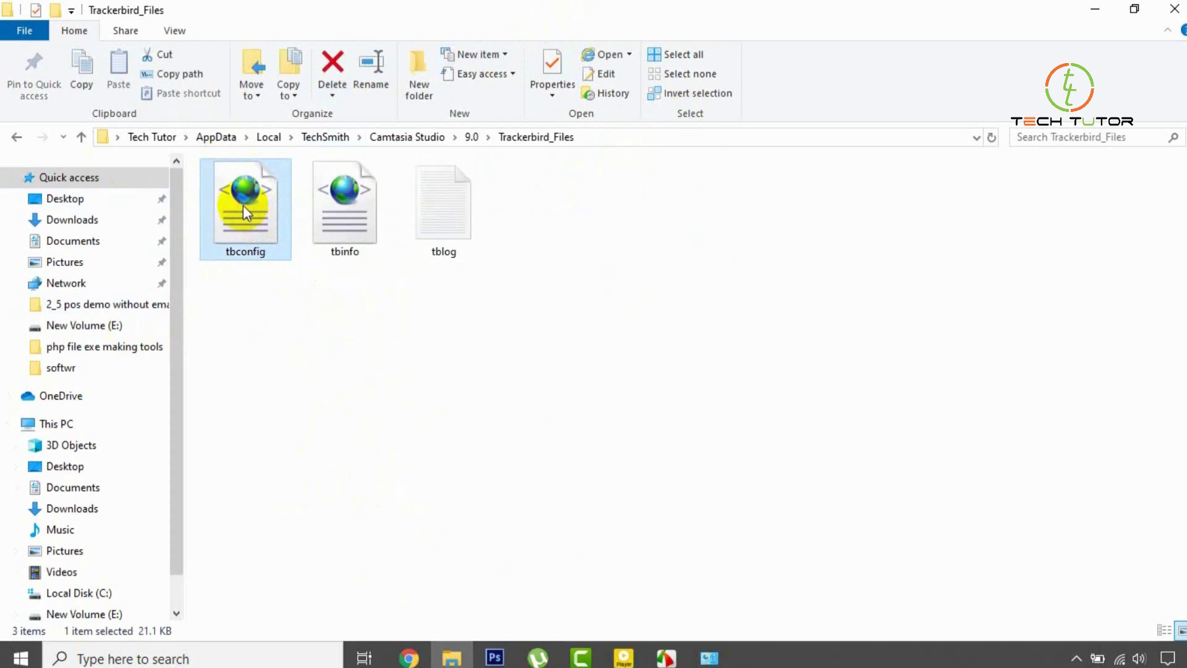
right_click(243, 205)
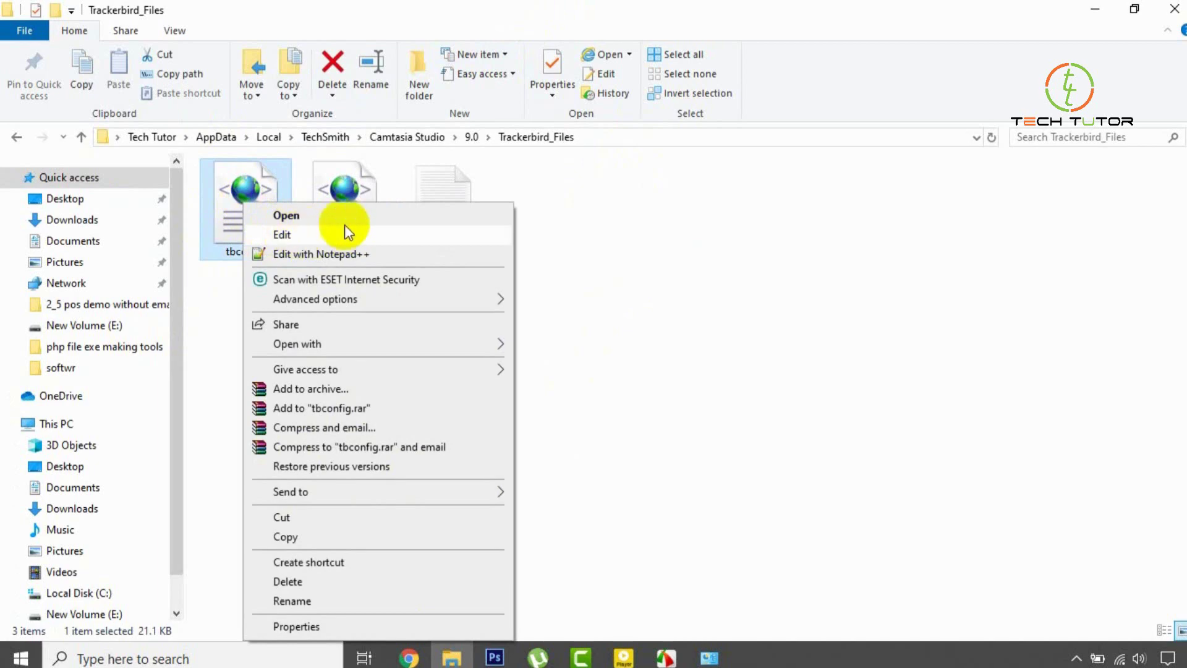
left_click(293, 235)
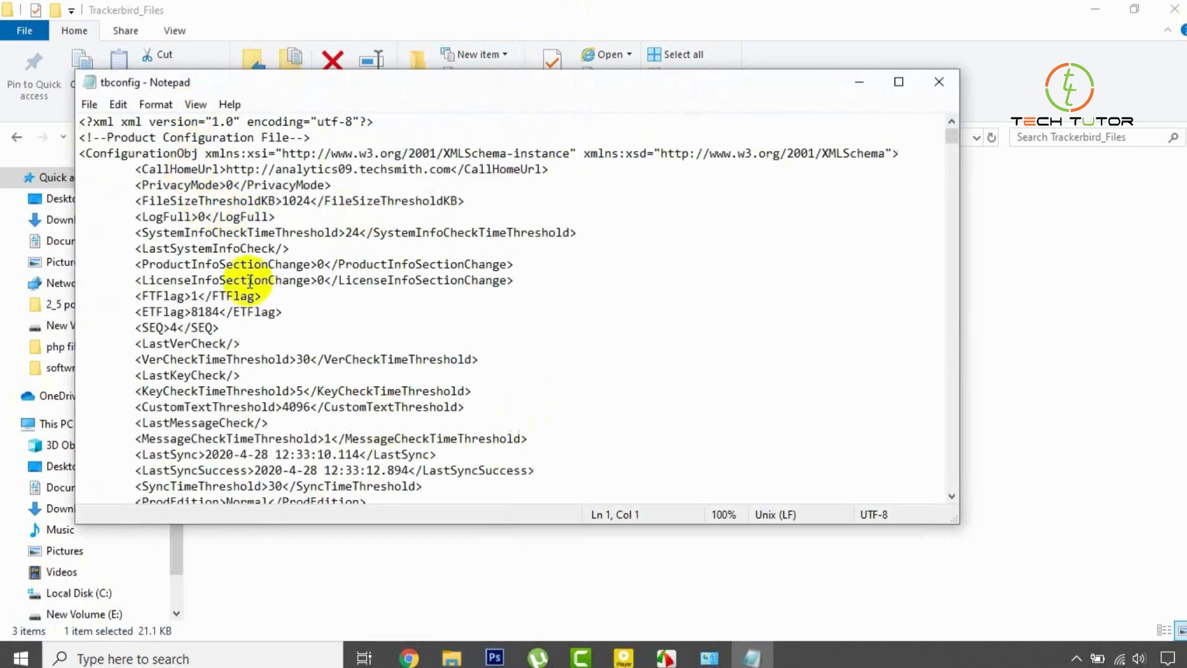
left_click(899, 81)
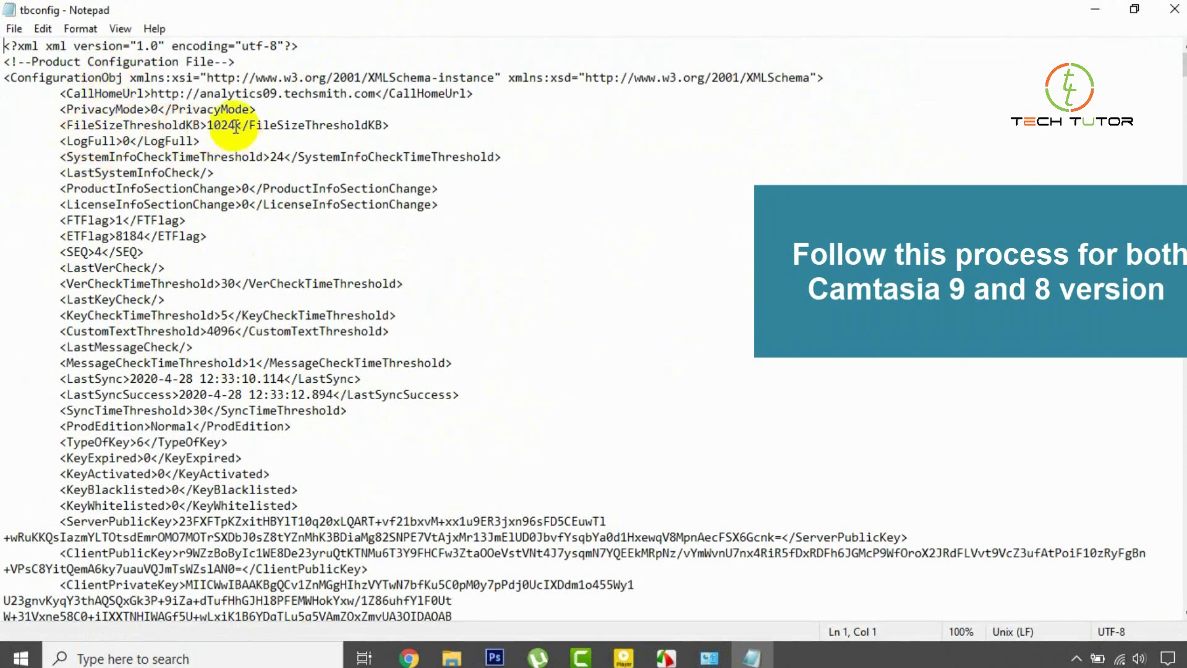
- Set the FileSizeThresholdKB value in tbconfig to 2056, save the file and close it
left_click_drag(235, 127, 207, 126)
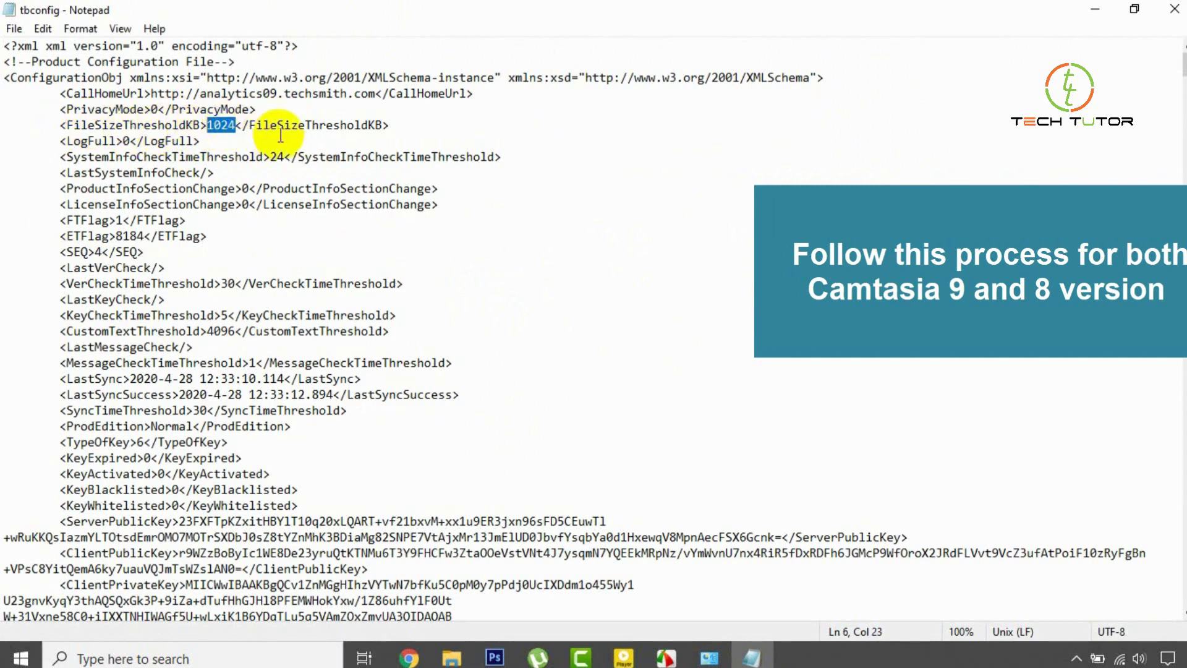
type("2056")
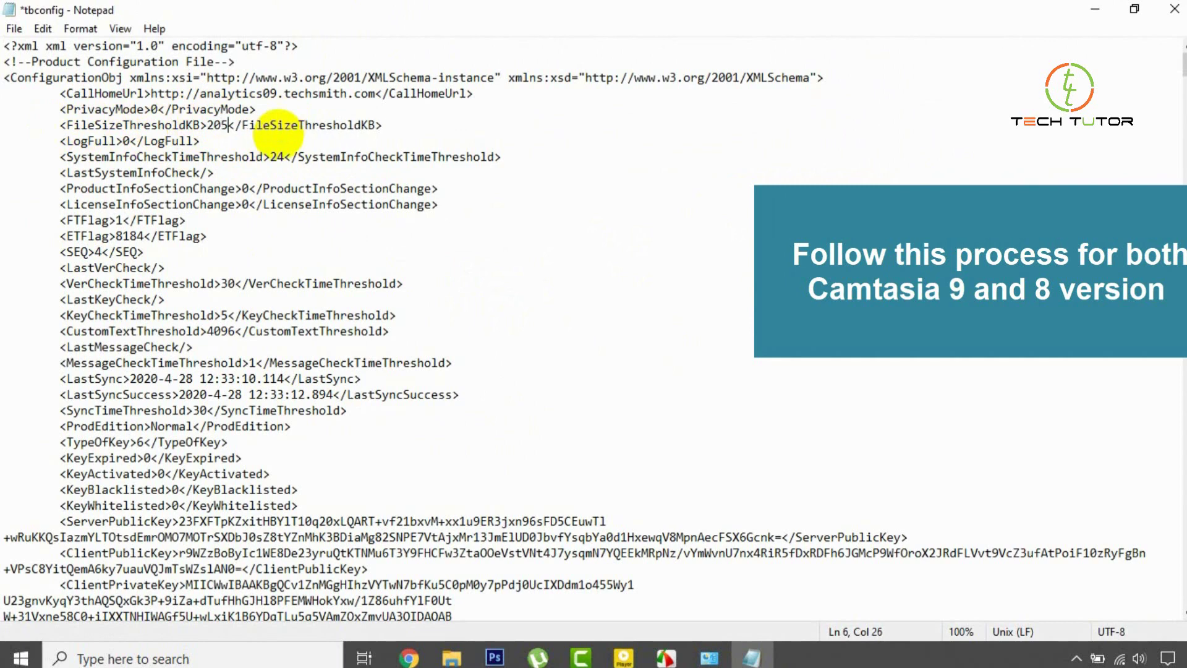
left_click(281, 138)
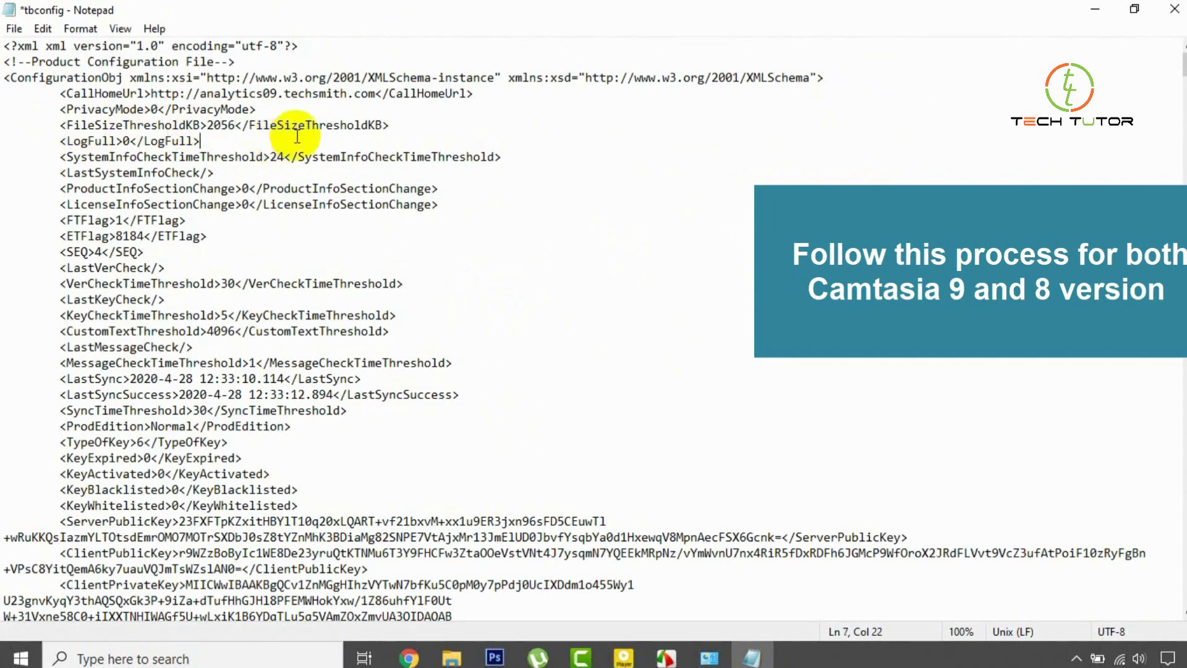
left_click(15, 31)
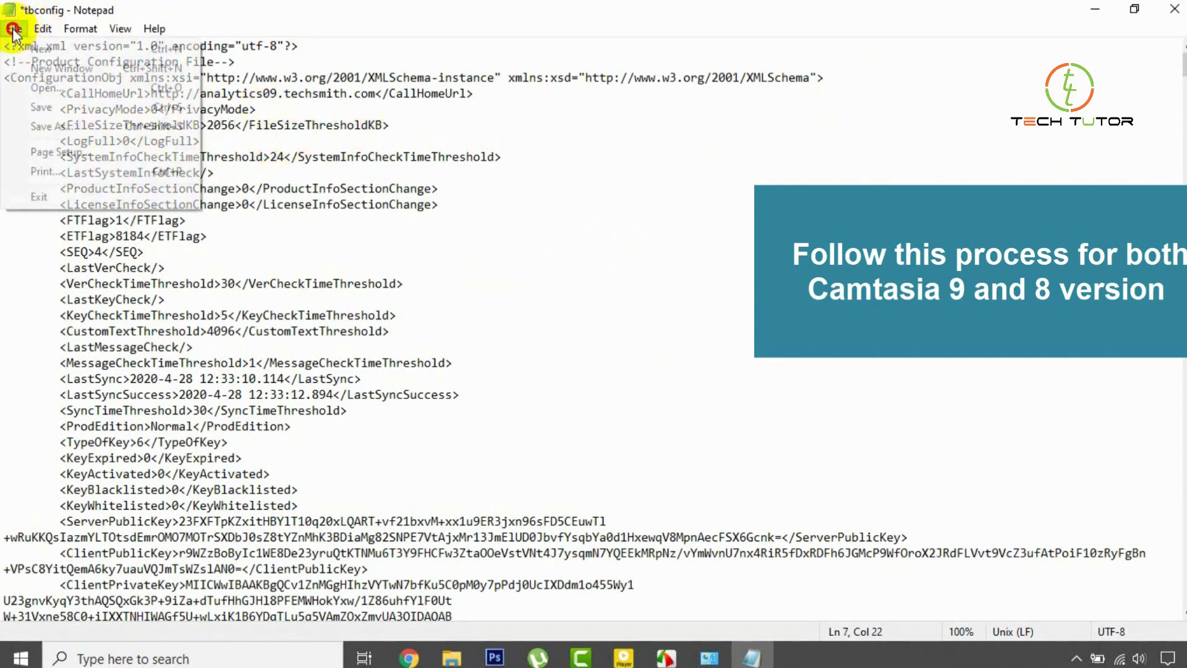
left_click(40, 107)
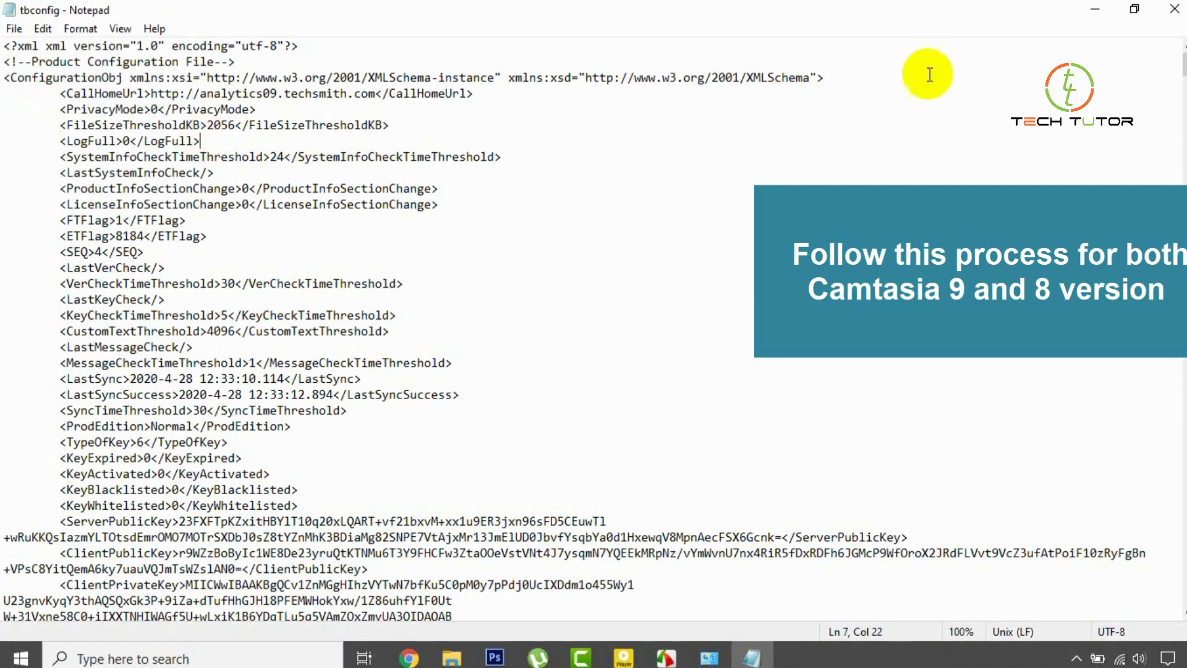
left_click(1174, 9)
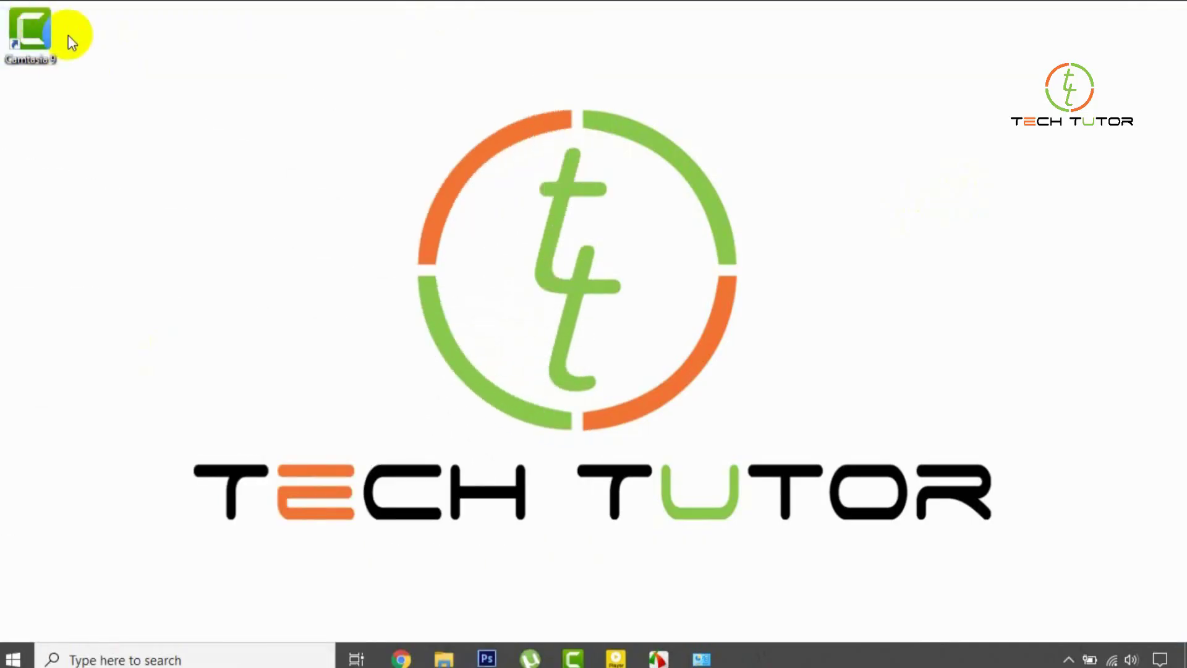
- Launch Camtasia 9 from its desktop shortcut
double_click(31, 37)
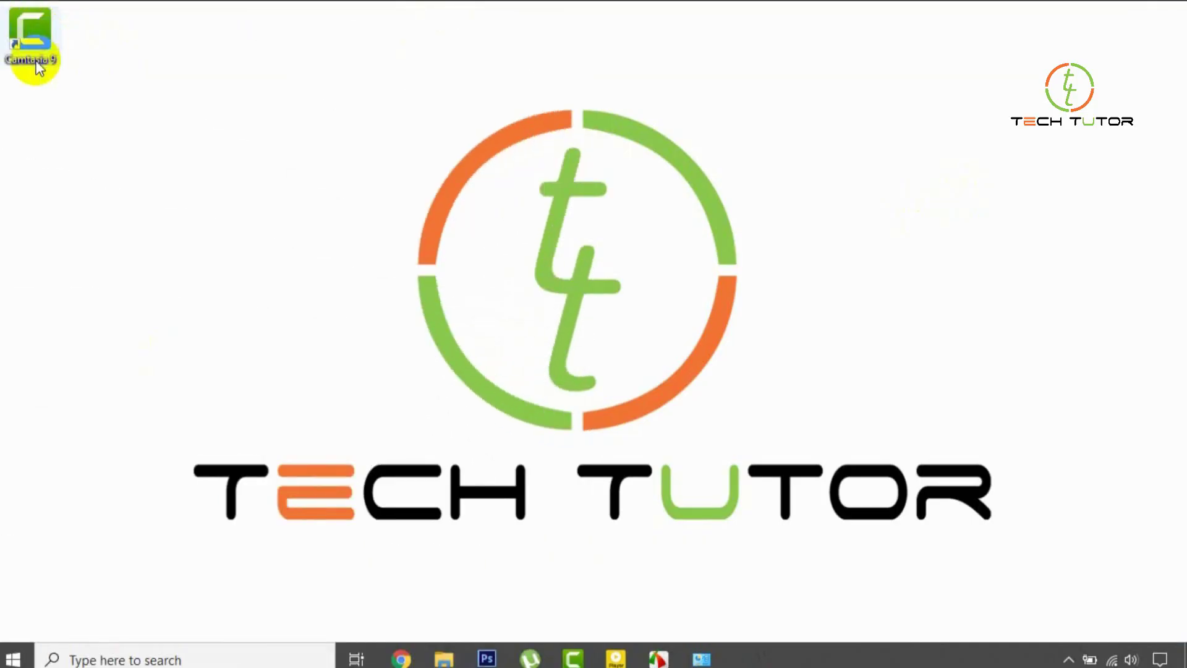